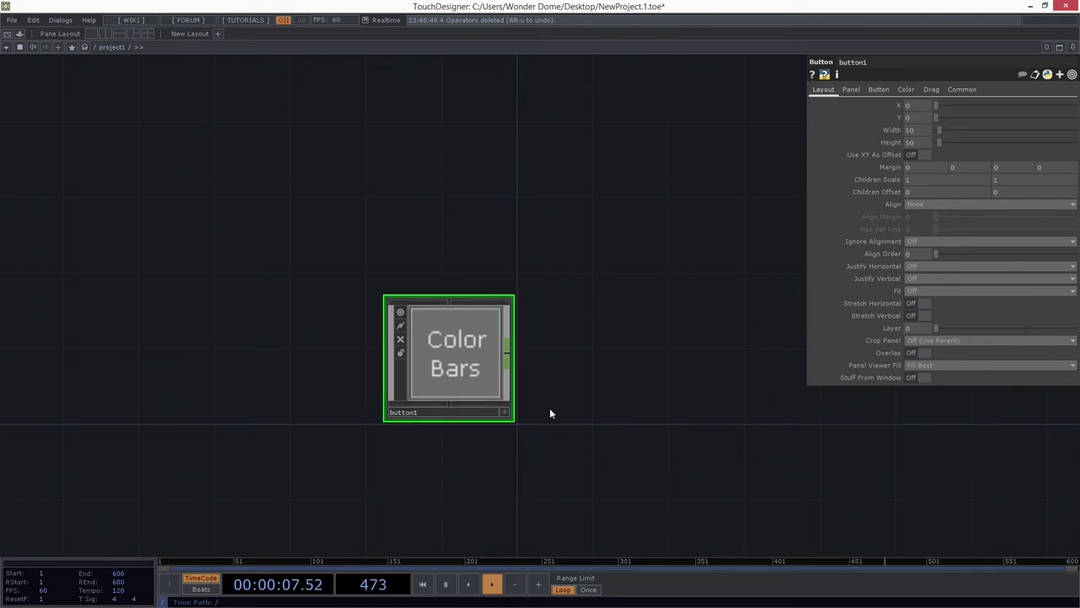
Step: Add a Slider COMP to the project network beside the Color Bars button
left_click_drag(513, 348, 326, 285)
key("Tab")
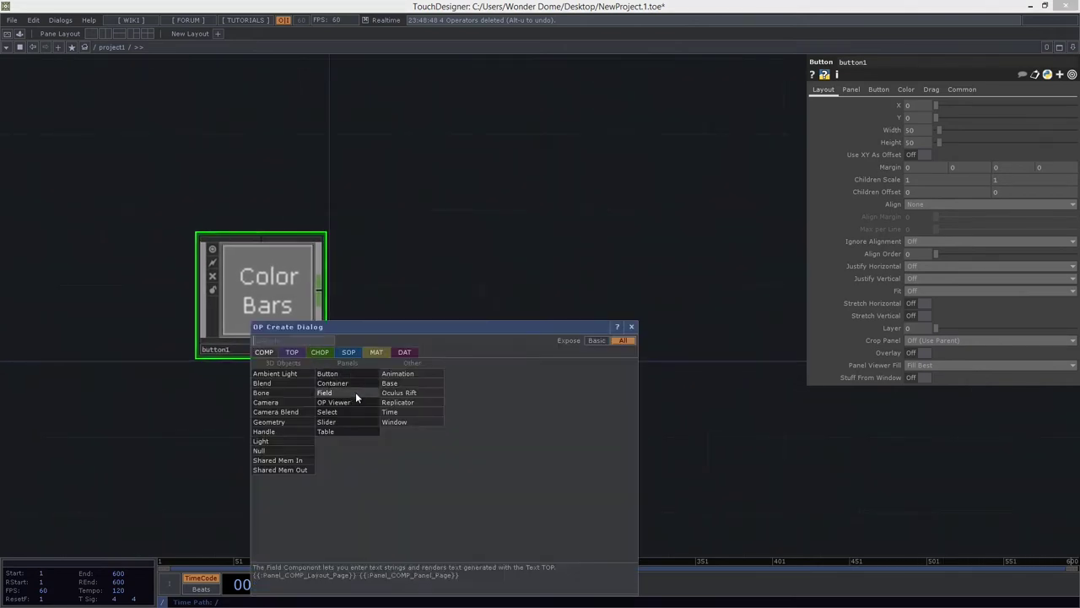
left_click(358, 421)
left_click(437, 314)
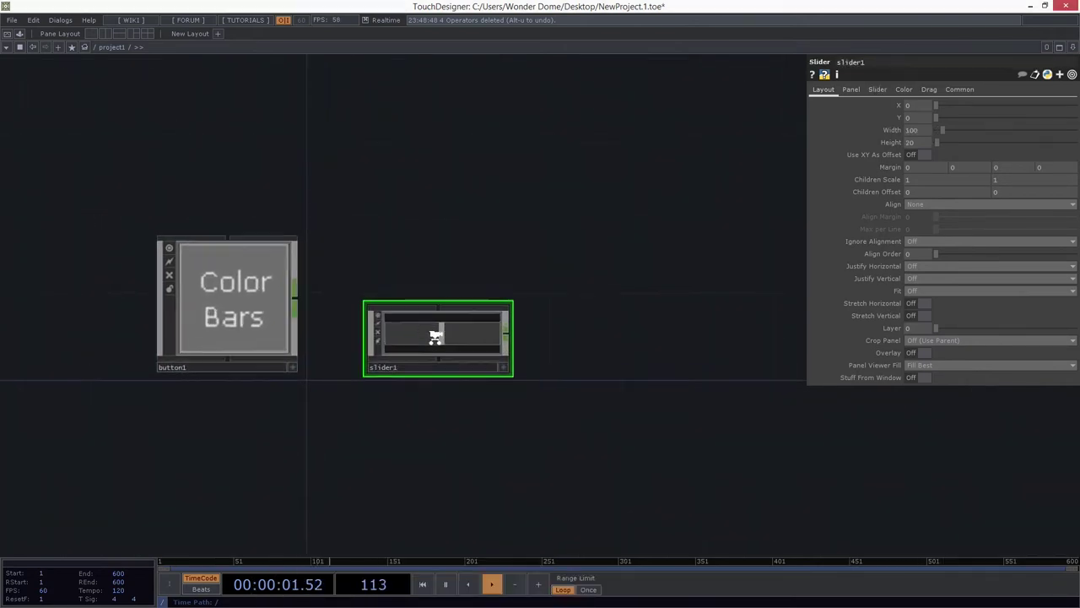
Step: Activate the new slider's viewer, move its knob to about 0.31, and deactivate the viewer
scroll(435, 336, "up", 3)
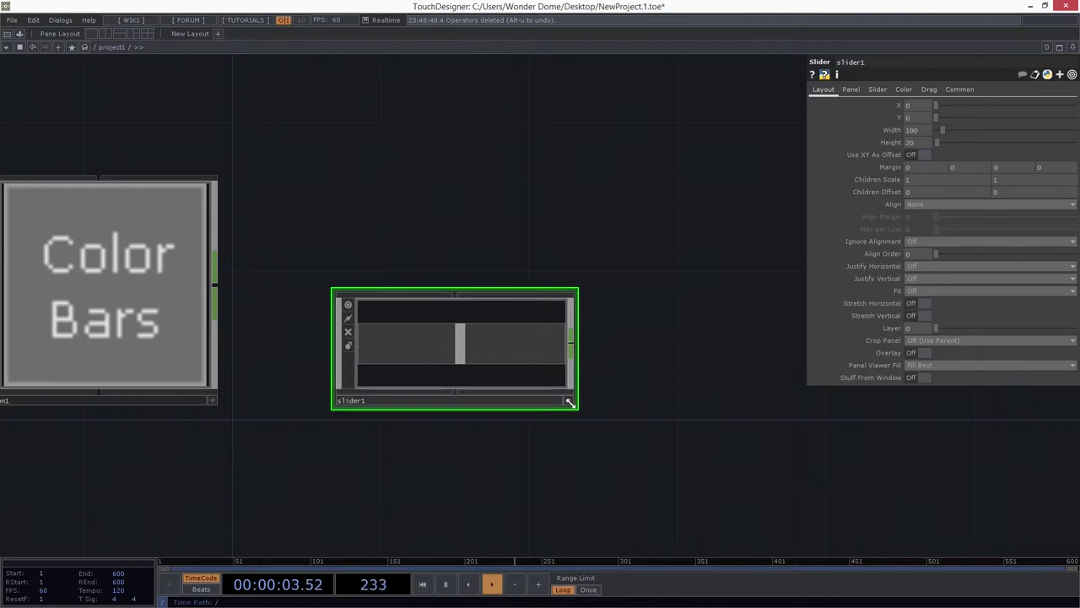
scroll(473, 361, "up", 3)
left_click_drag(454, 361, 384, 369)
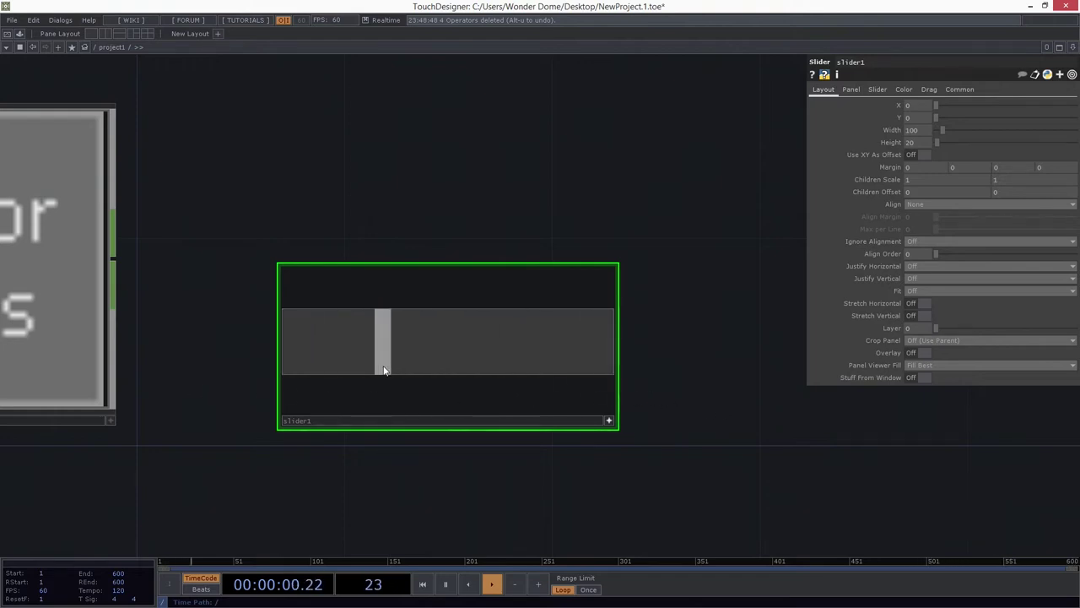
left_click(609, 422)
scroll(540, 389, "up", 3)
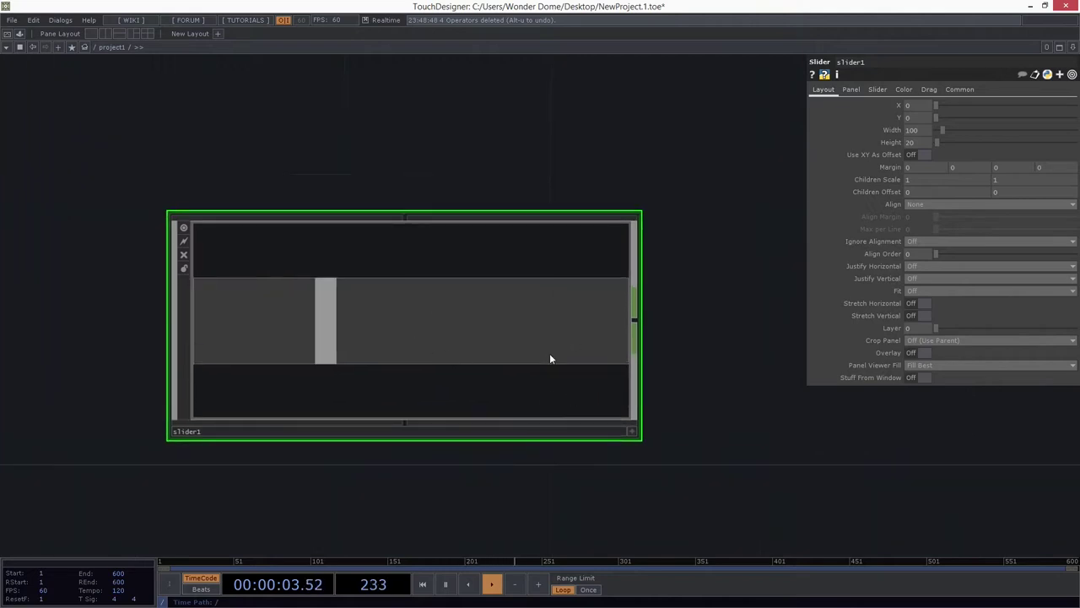
Step: Review the slider's panel, slider type, color, drag and layout parameters
left_click(850, 90)
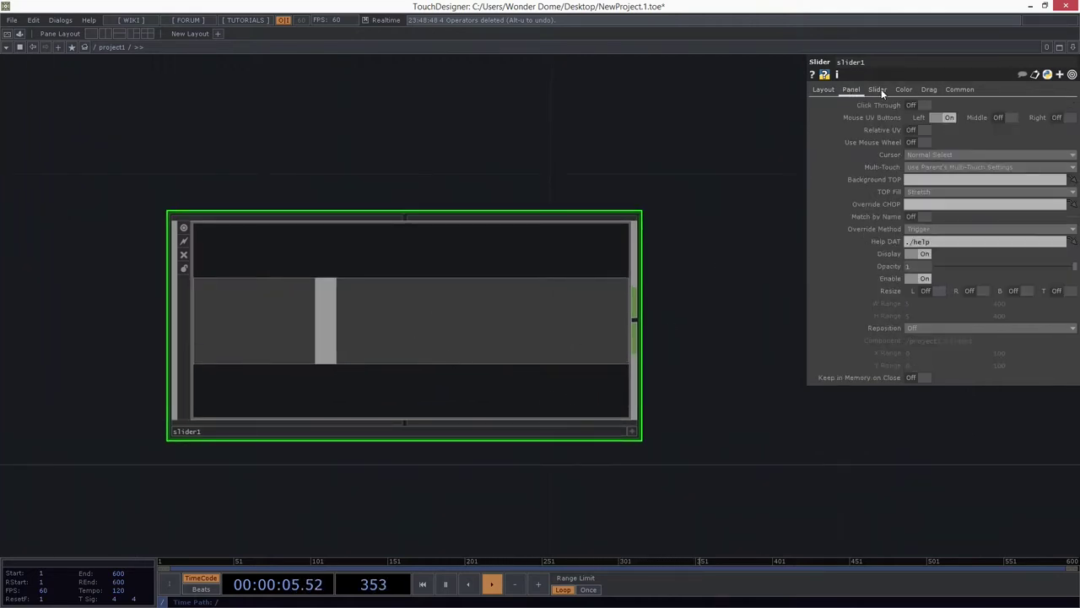
left_click(880, 90)
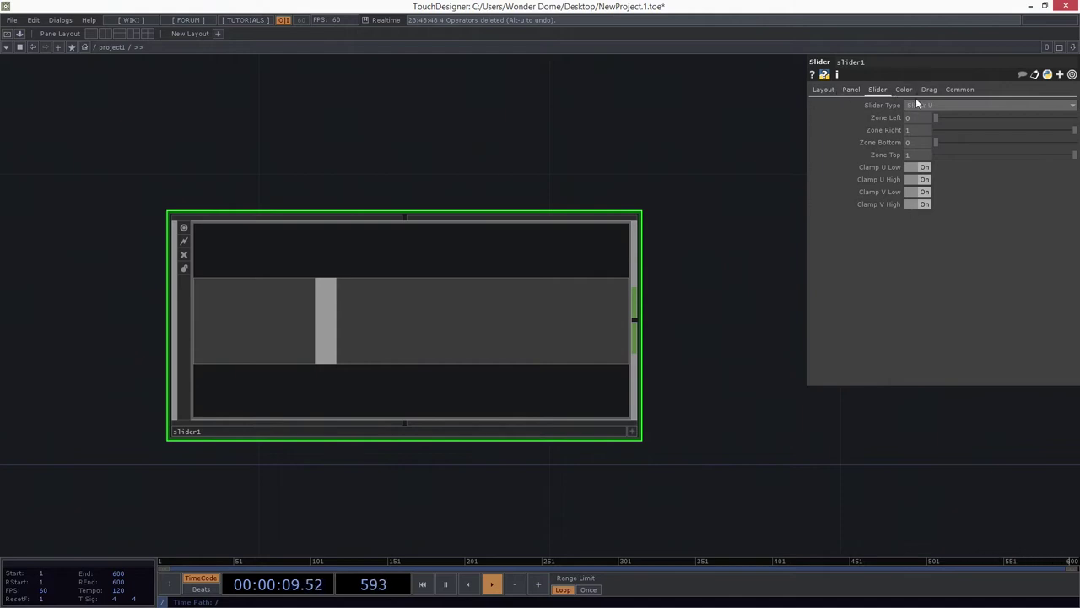
left_click(904, 90)
left_click(929, 90)
left_click(879, 89)
left_click(824, 89)
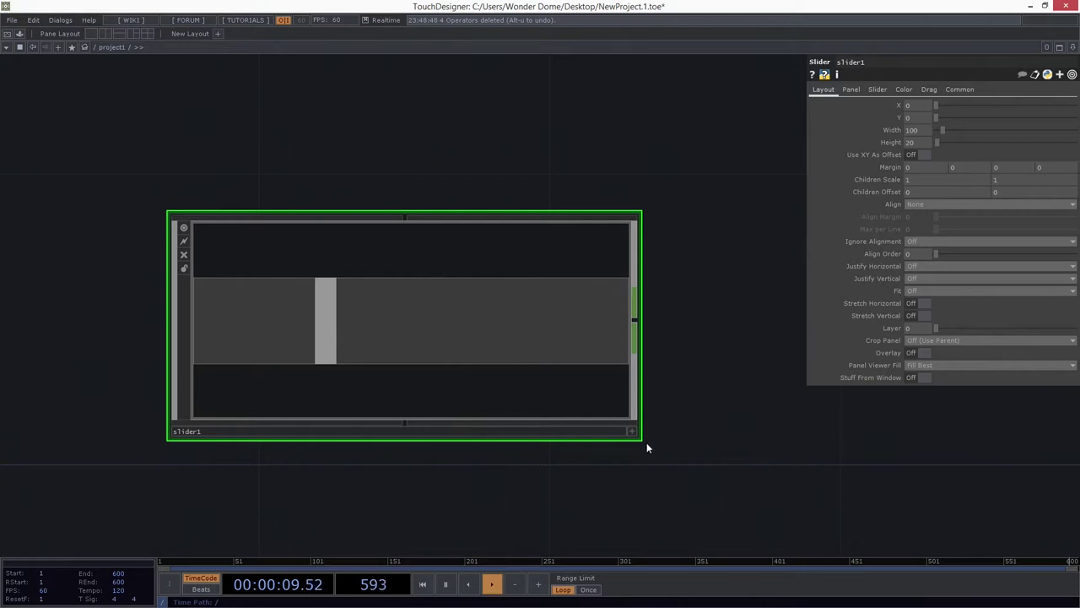
Step: Split the workspace into two side-by-side network panes and enter the slider's internal network in the second one
left_click_drag(767, 430, 835, 448)
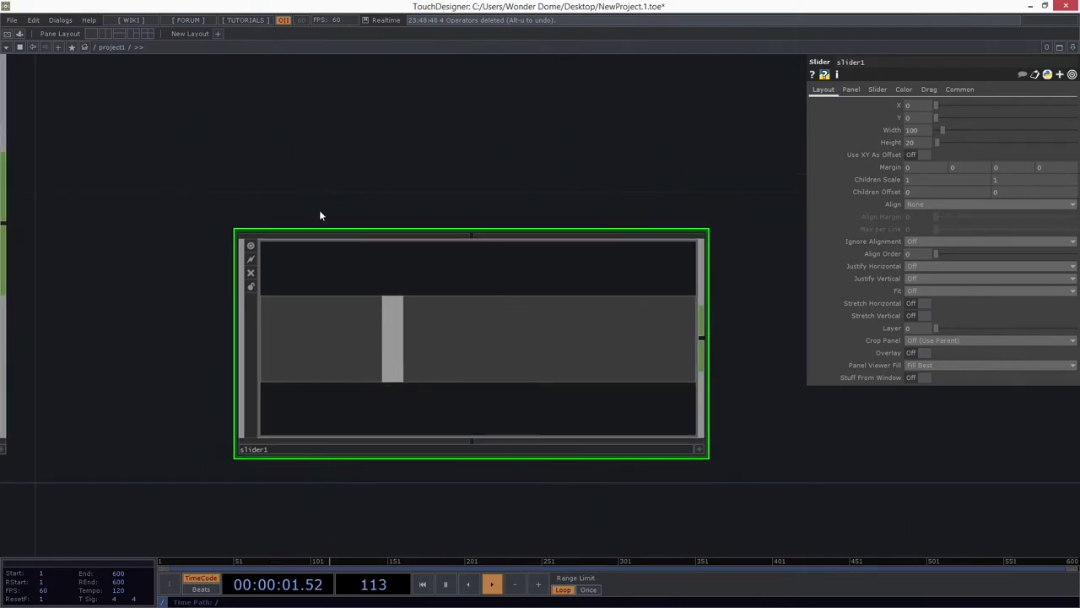
left_click(104, 34)
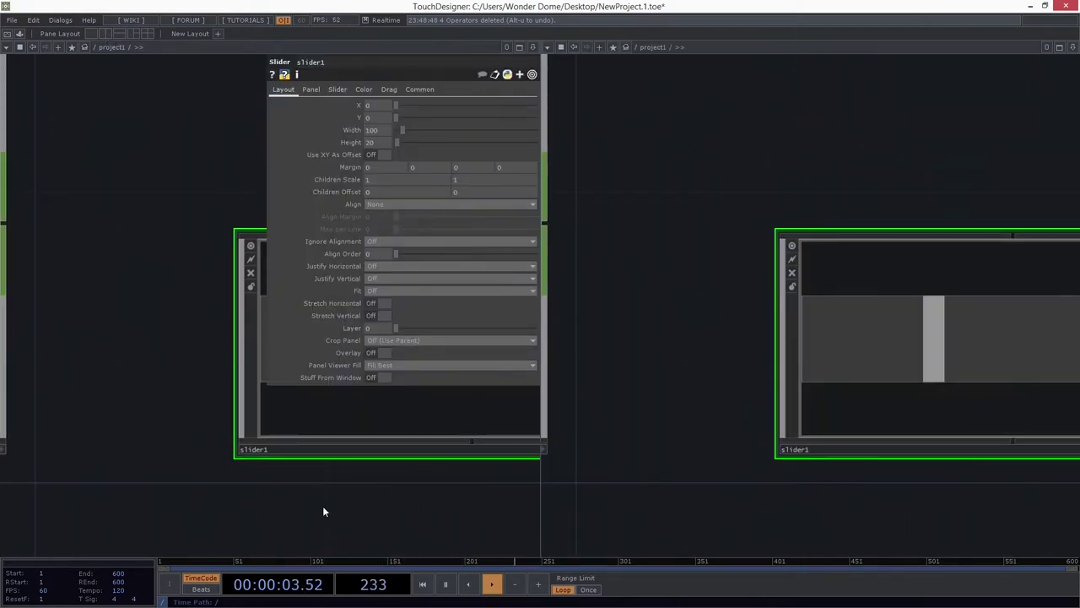
left_click_drag(324, 512, 210, 508)
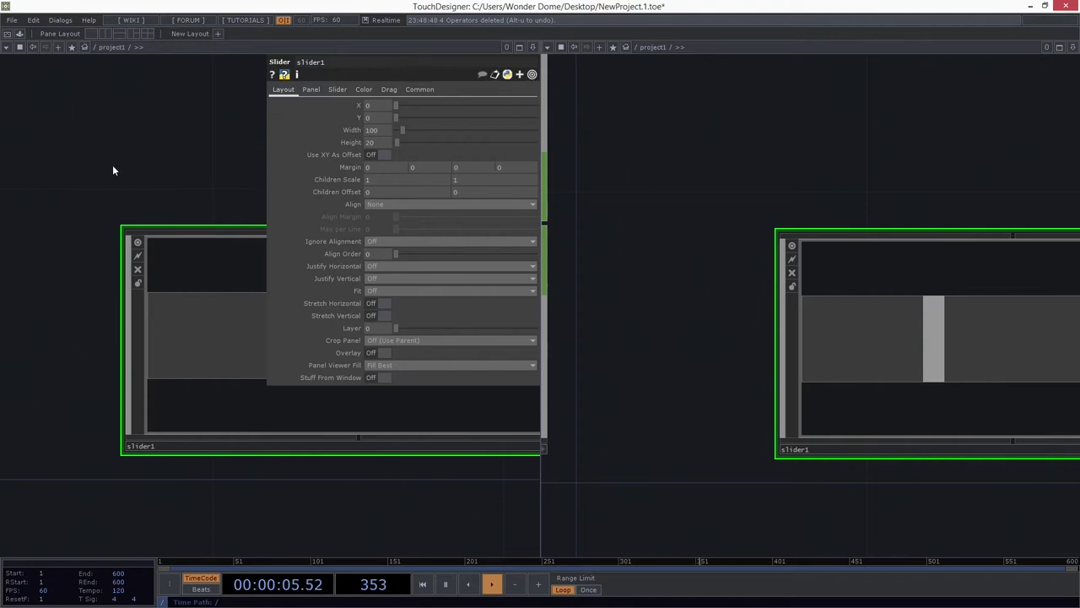
right_click_drag(130, 111, 229, 304)
key("p")
left_click_drag(387, 164, 287, 149)
left_click_drag(842, 498, 668, 473)
scroll(751, 309, "up", 3)
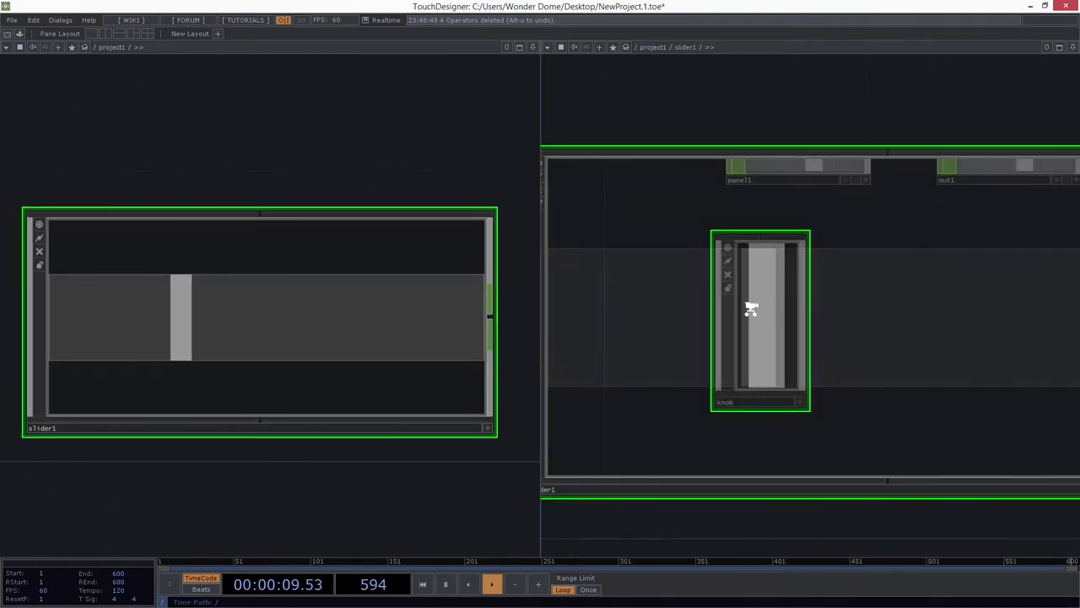
Step: Add a Text TOP inside the slider's network, below its output CHOP
key("Tab")
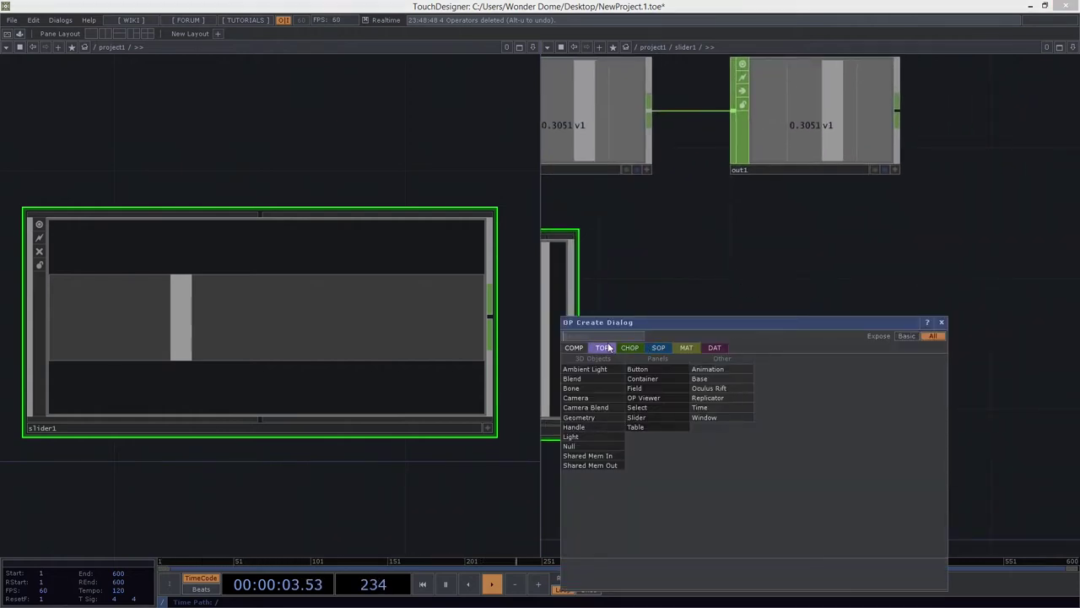
left_click(607, 348)
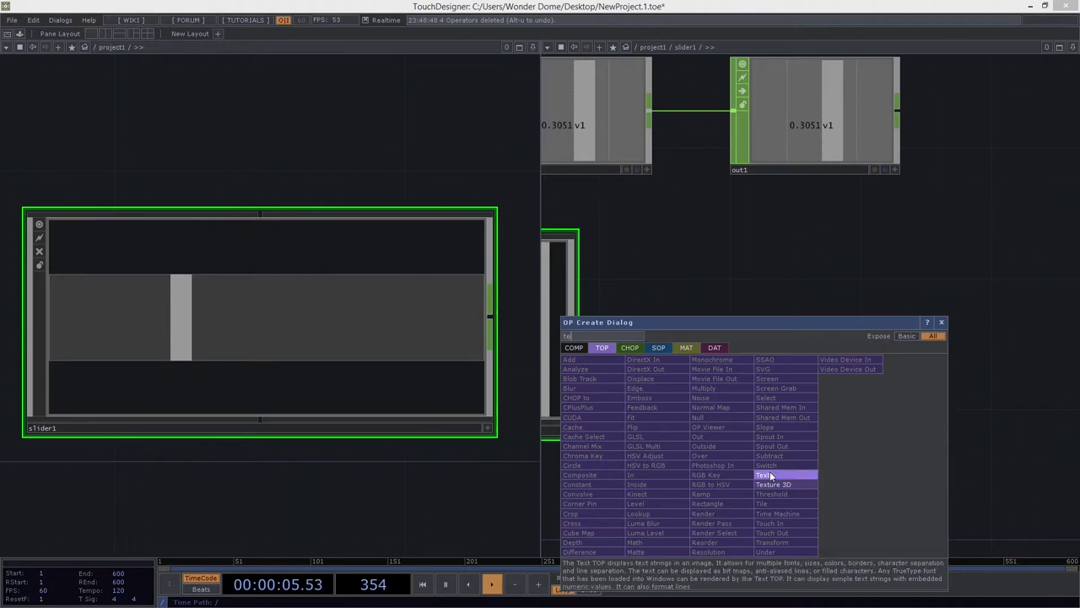
left_click(762, 476)
left_click(797, 419)
right_click_drag(1019, 414, 851, 494)
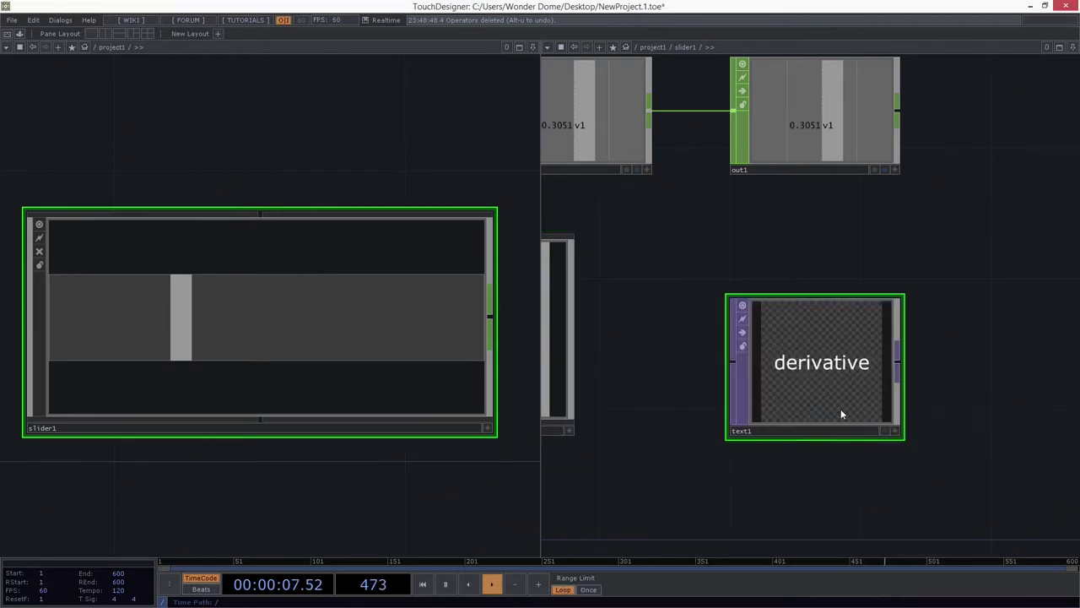
Step: Set the Text TOP's text to "Slider 1"
key("p")
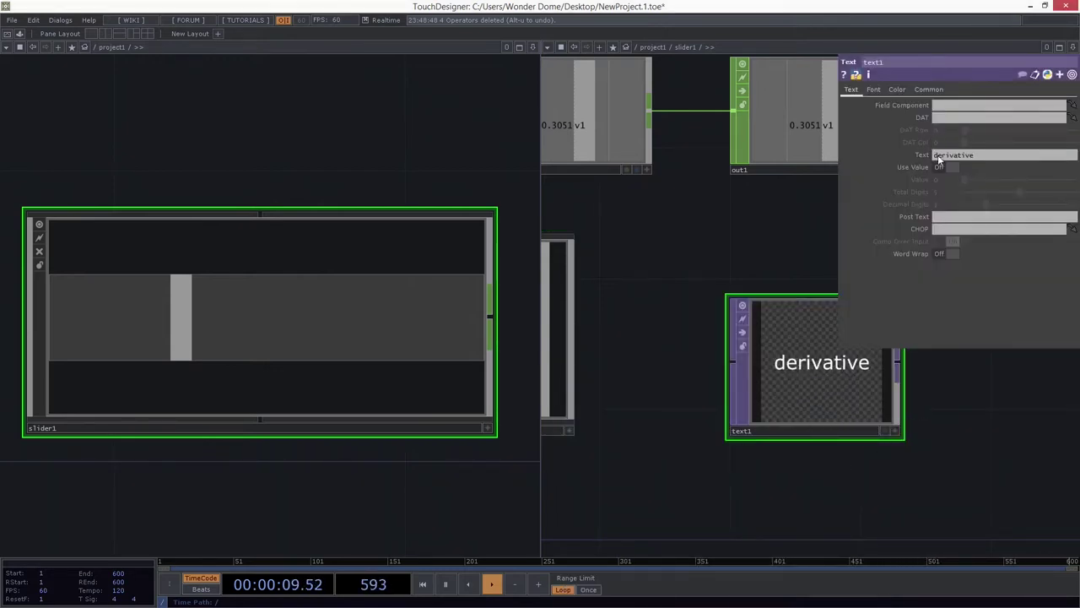
type("Slider 1")
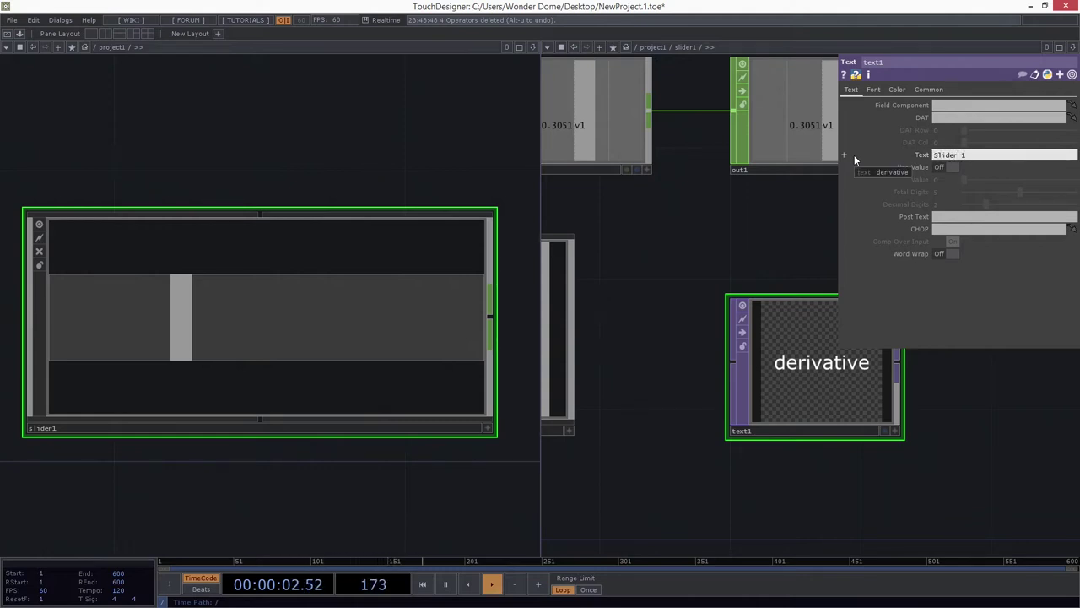
key("Return")
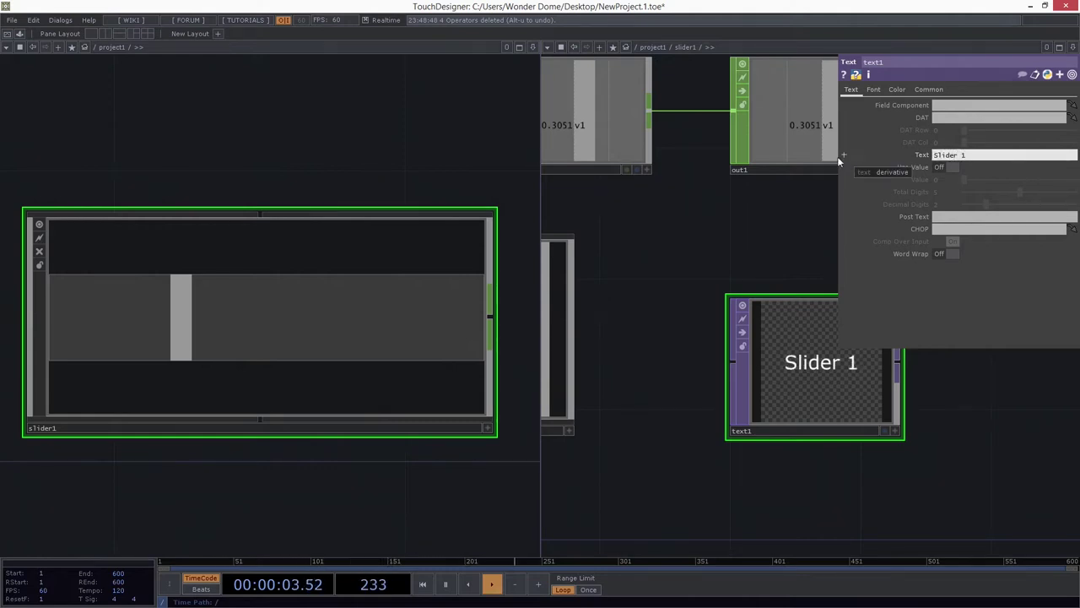
Step: Set the slider's Background TOP to ./bg
key("p")
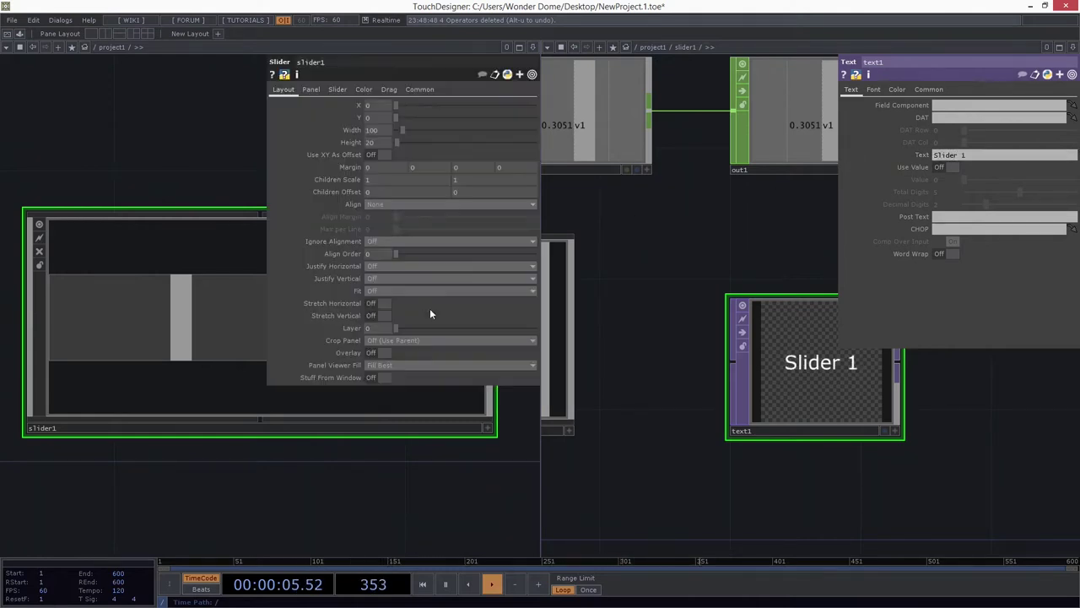
left_click(337, 90)
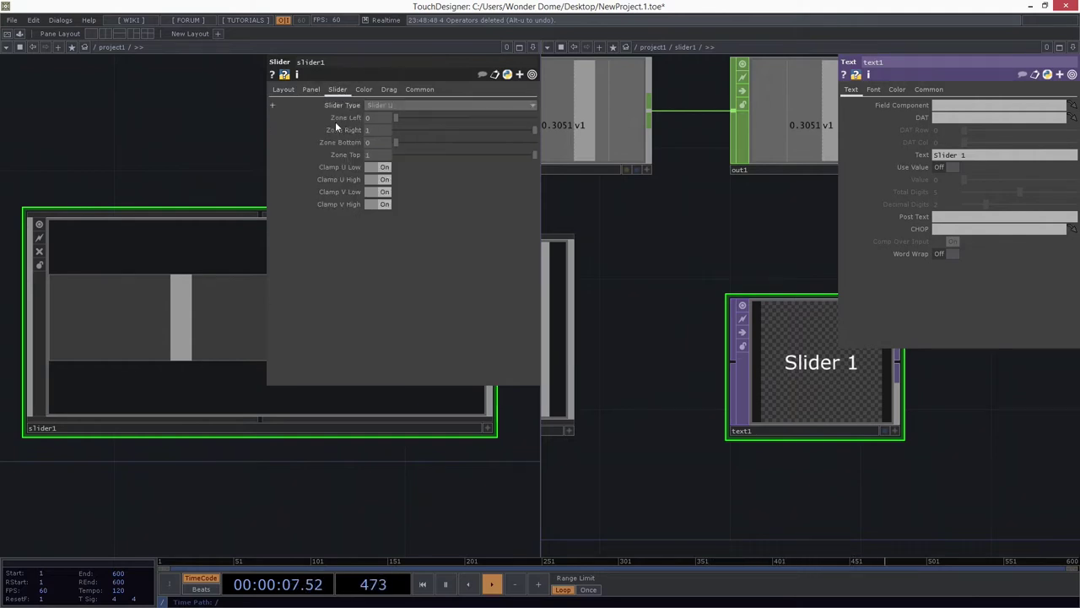
left_click(314, 90)
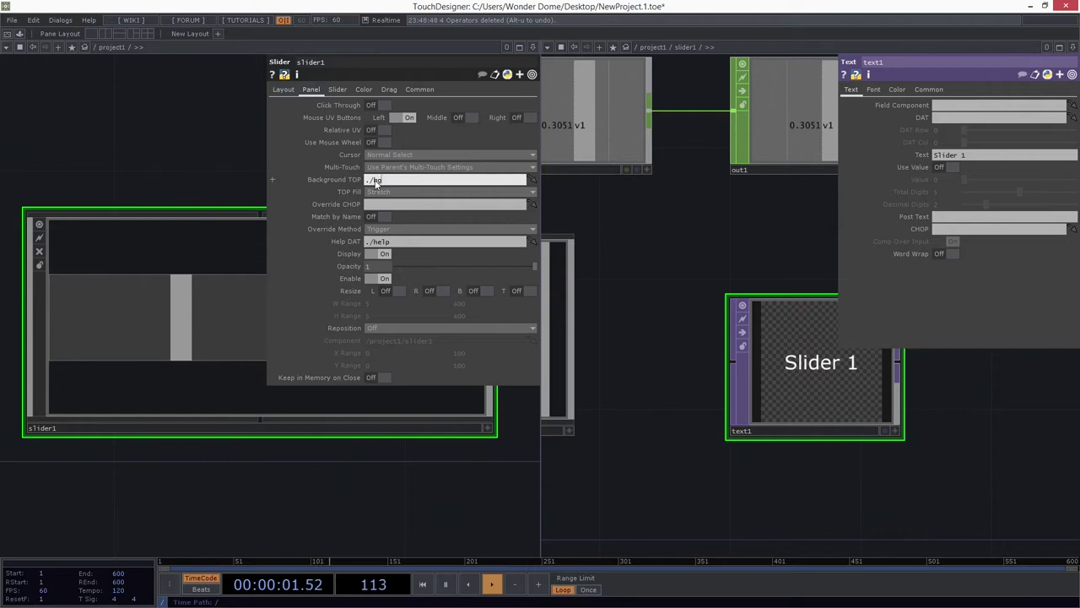
key("Return")
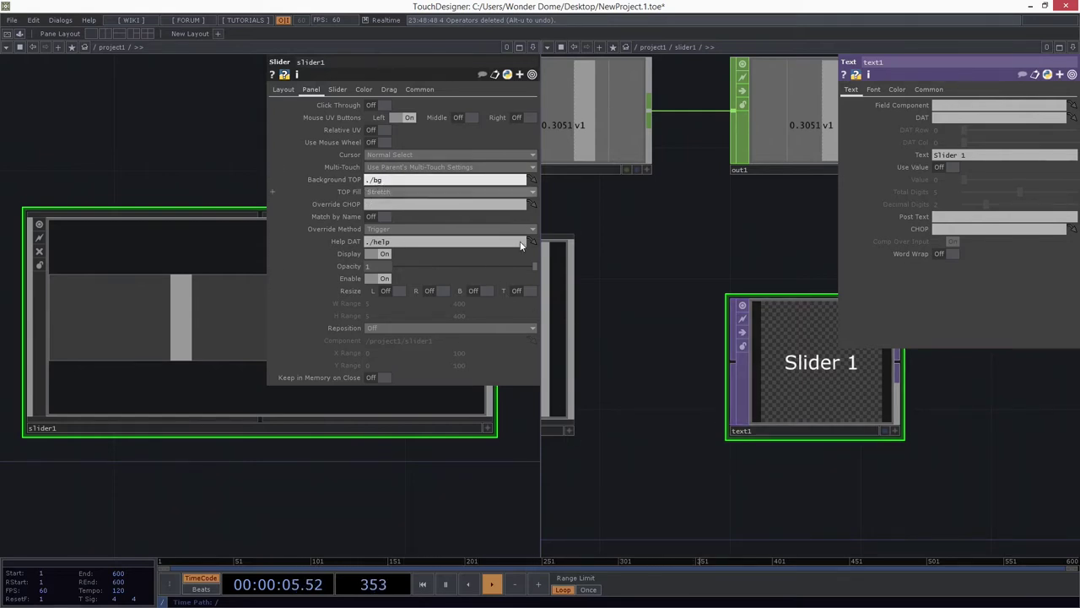
Step: Rename the Text TOP inside the slider as bg
left_click(773, 429)
type("bh")
key("Return")
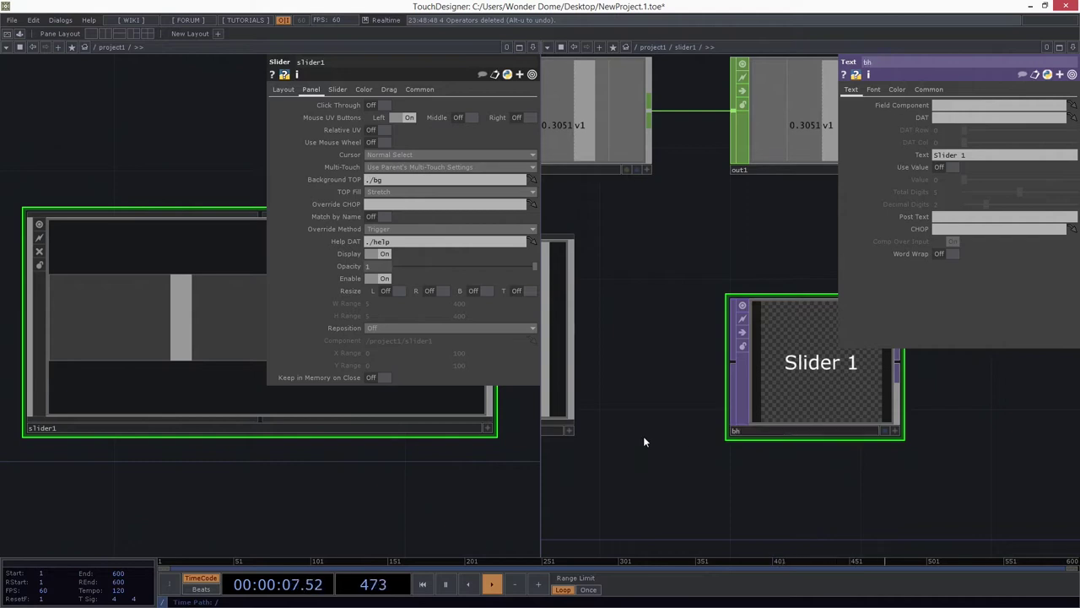
left_click(759, 433)
type("bg")
key("Return")
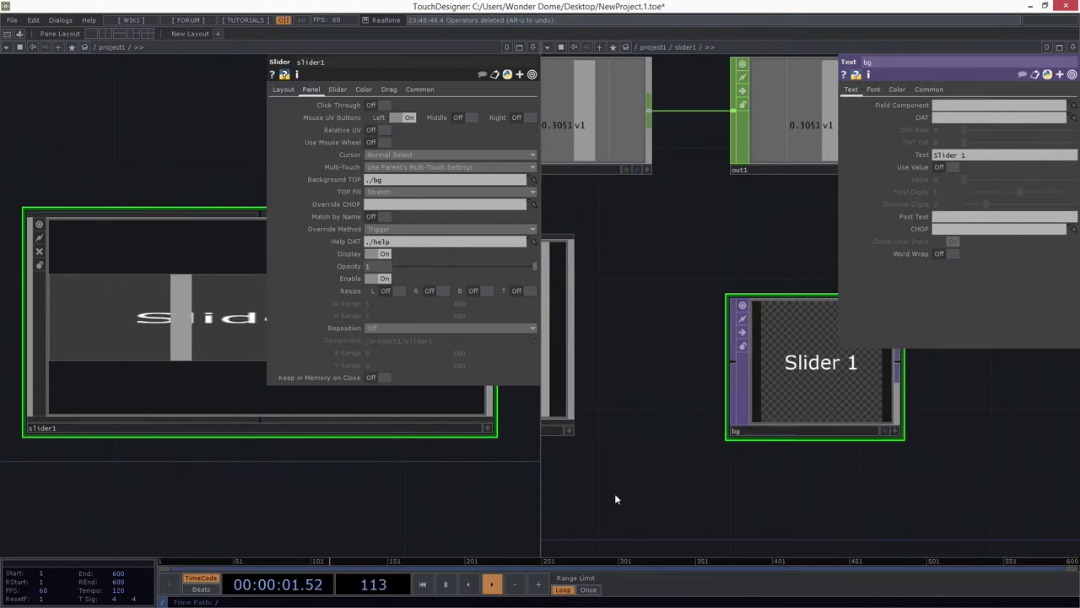
Step: Drive the bg Text TOP's horizontal resolution from the slider's width with the expression me.parent().par.w
scroll(374, 492, "down", 3)
left_click_drag(188, 177, 86, 158)
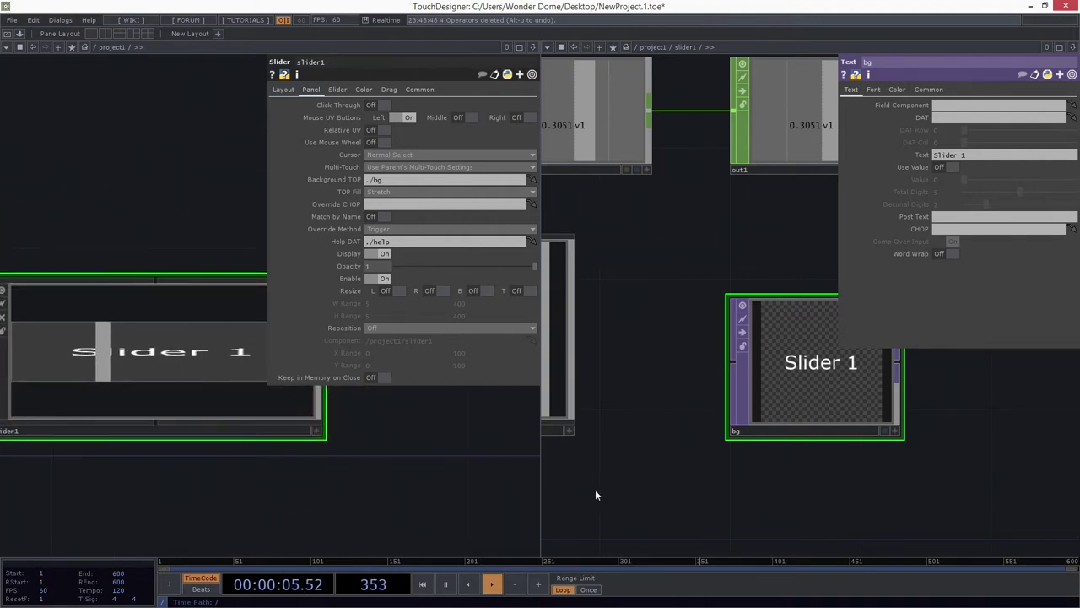
left_click_drag(460, 503, 495, 495)
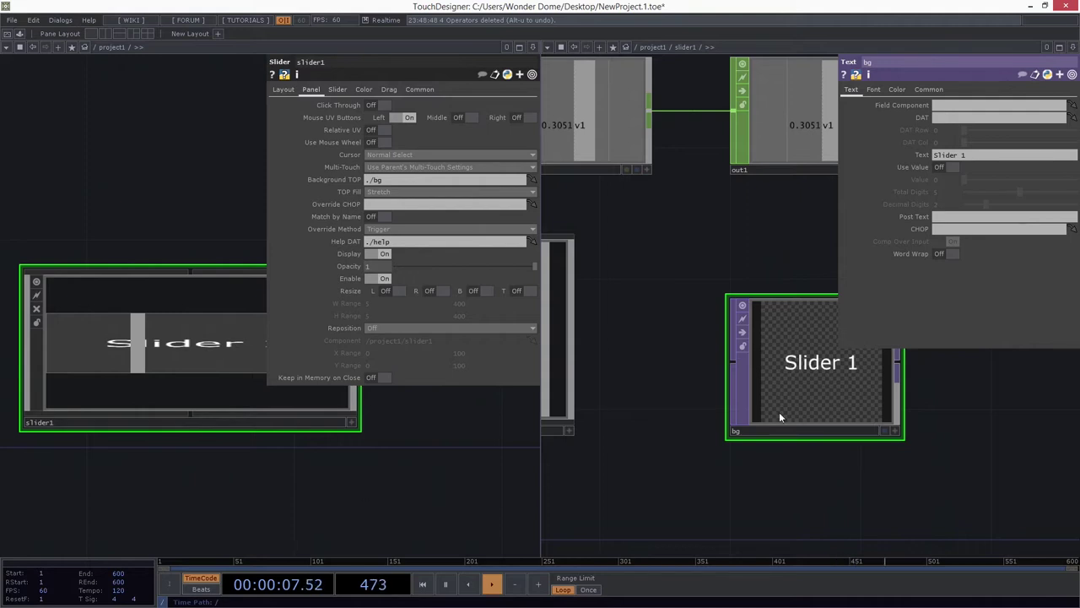
left_click(926, 89)
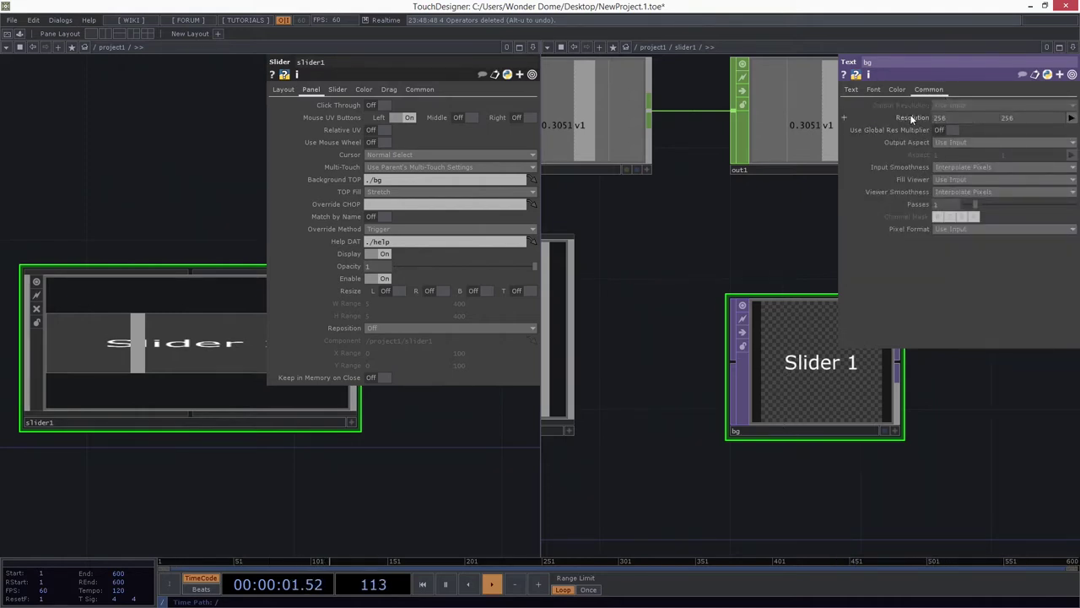
left_click(911, 117)
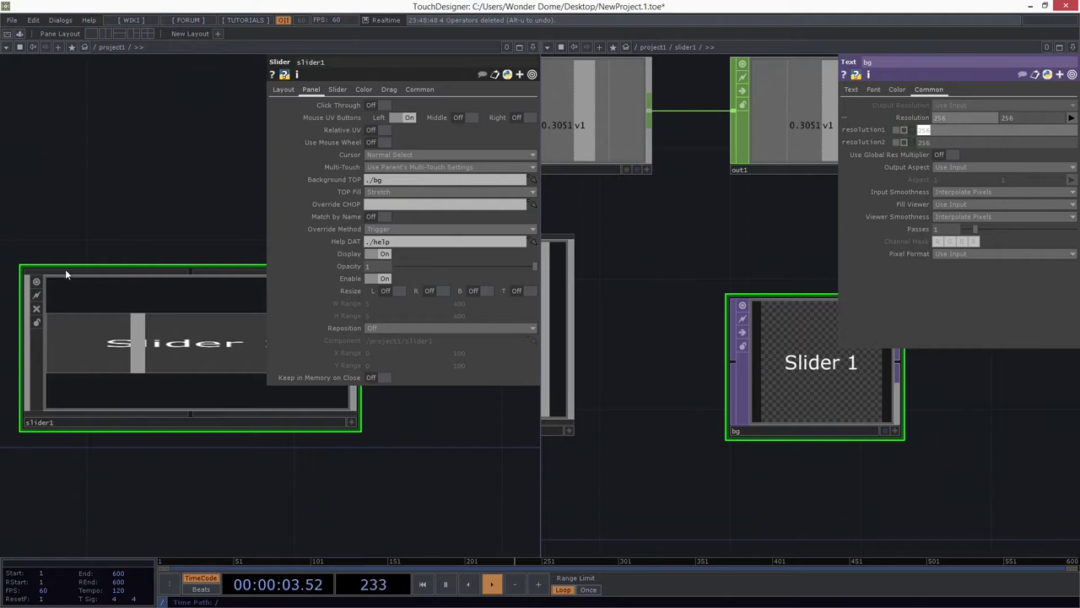
left_click(283, 90)
left_click_drag(147, 326, 179, 275)
left_click(932, 130)
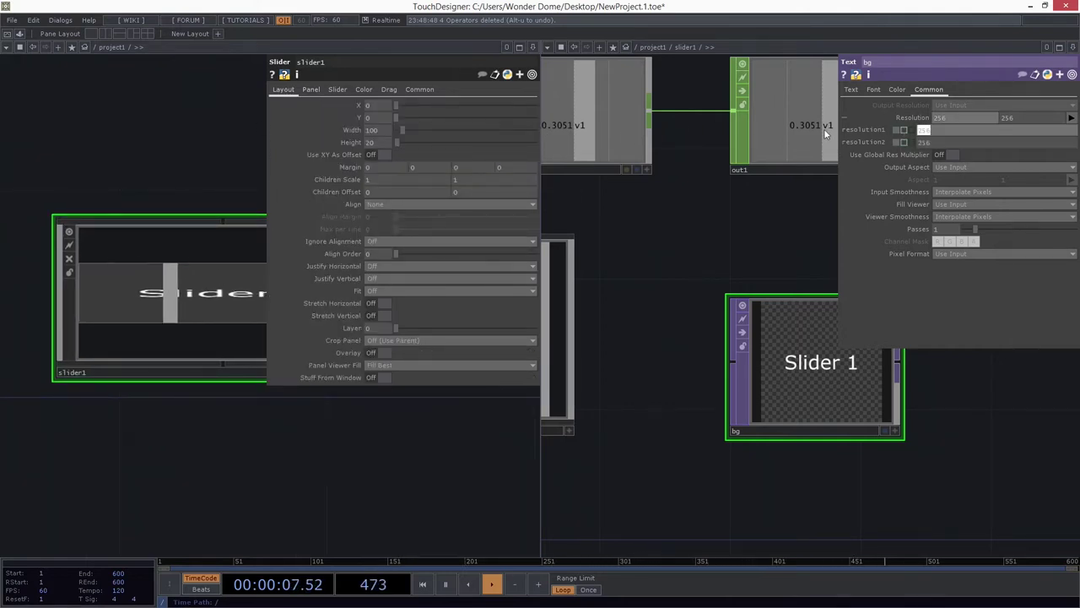
type("meme.parent().par.w")
key("Return")
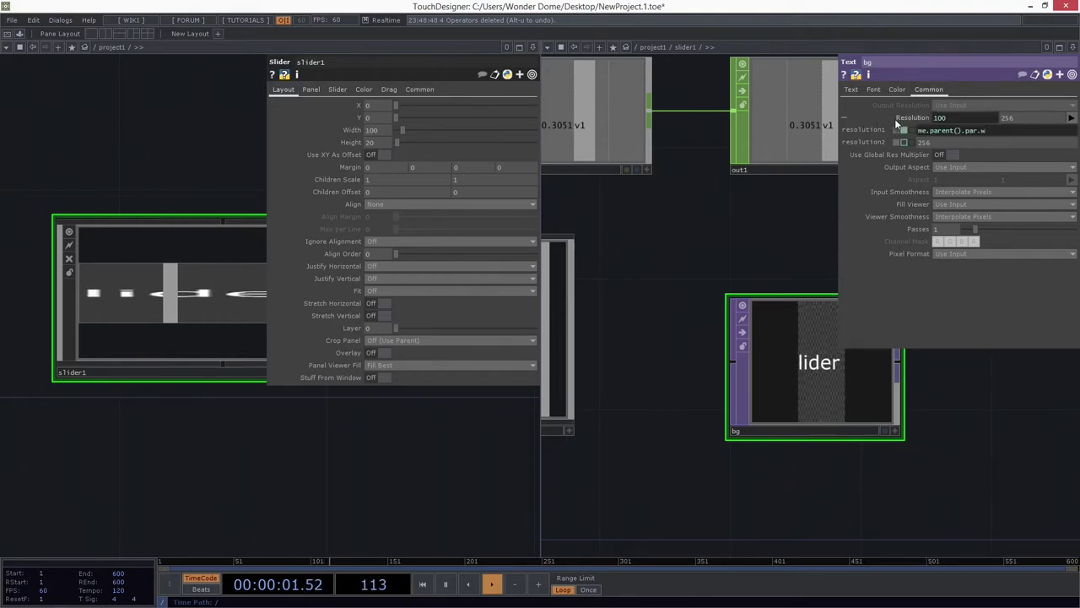
Step: Drive the bg Text TOP's vertical resolution from the slider's height with the expression me.parent().par.h
key("ctrl+c")
left_click(929, 145)
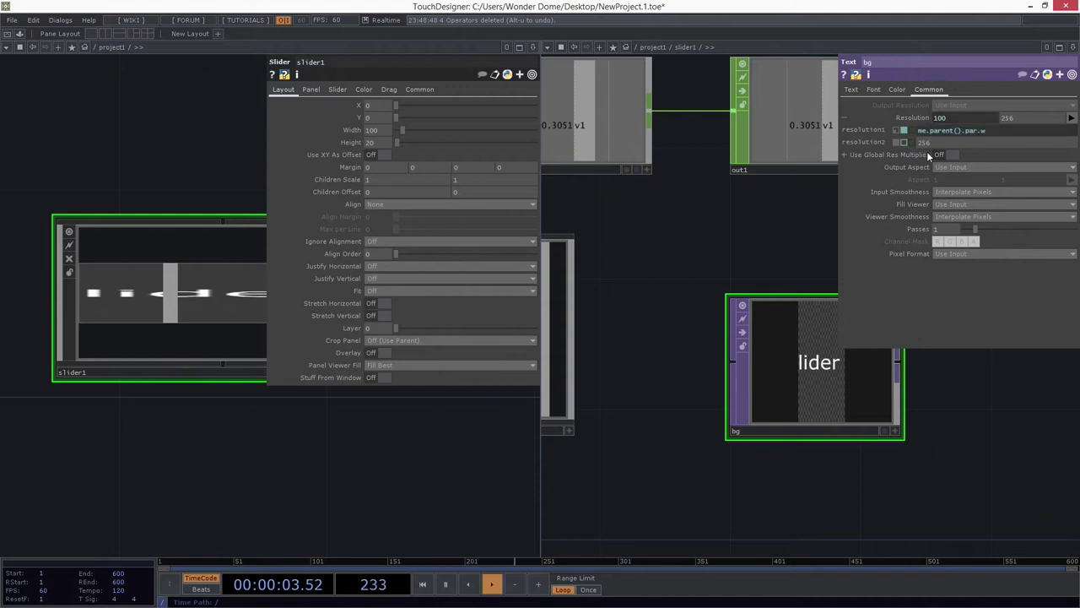
key("ctrl+v")
key("BackSpace")
type("h")
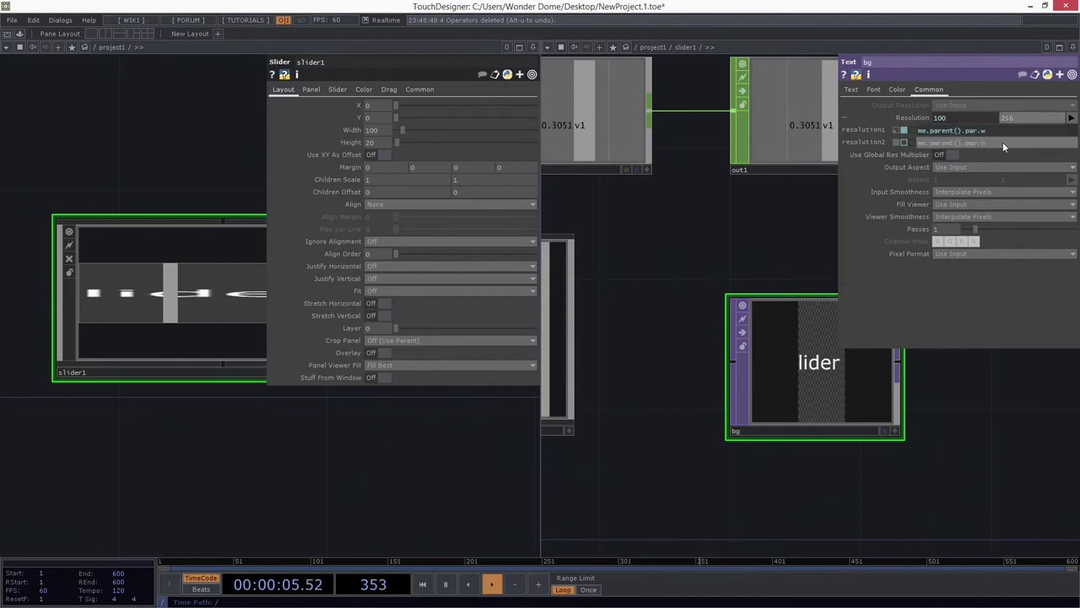
key("Return")
Step: Reduce the bg Text TOP's font size to 13.2 so the whole label fits the slider's background
left_click_drag(644, 236, 599, 241)
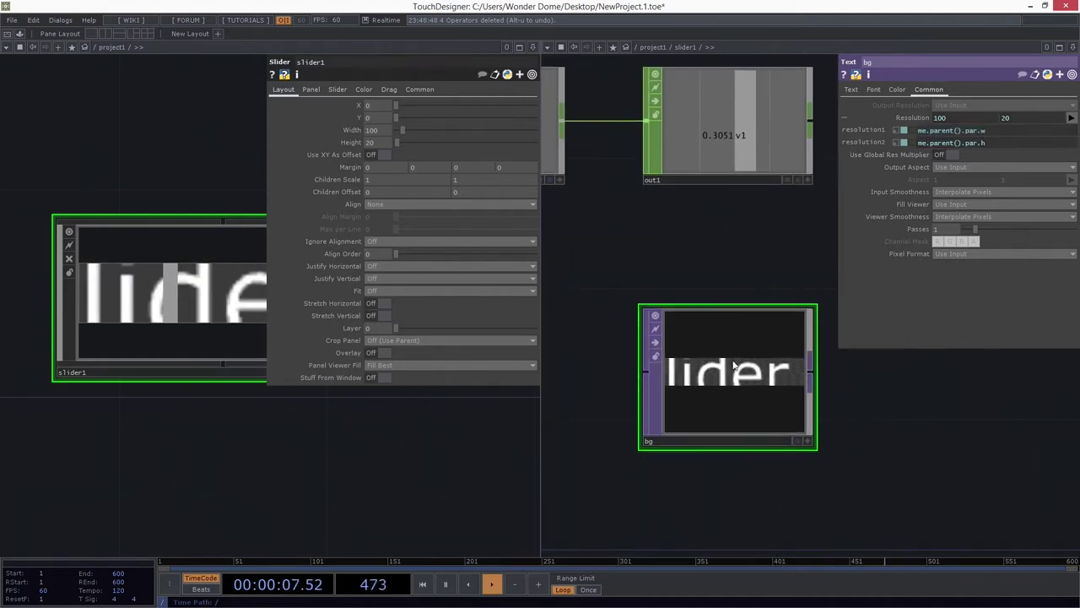
left_click(818, 450)
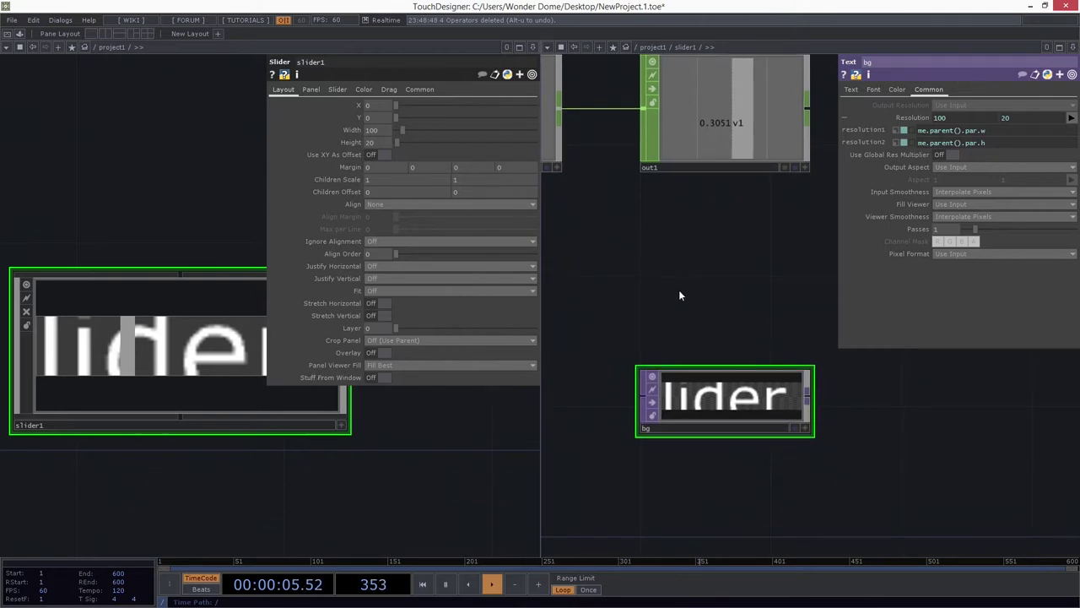
left_click(882, 90)
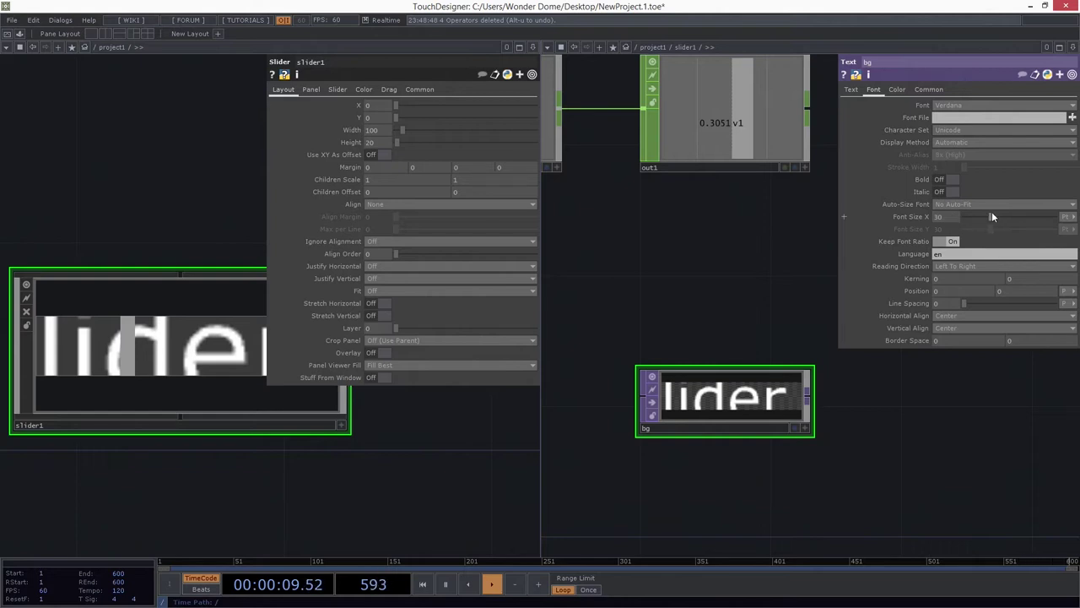
left_click_drag(992, 216, 976, 217)
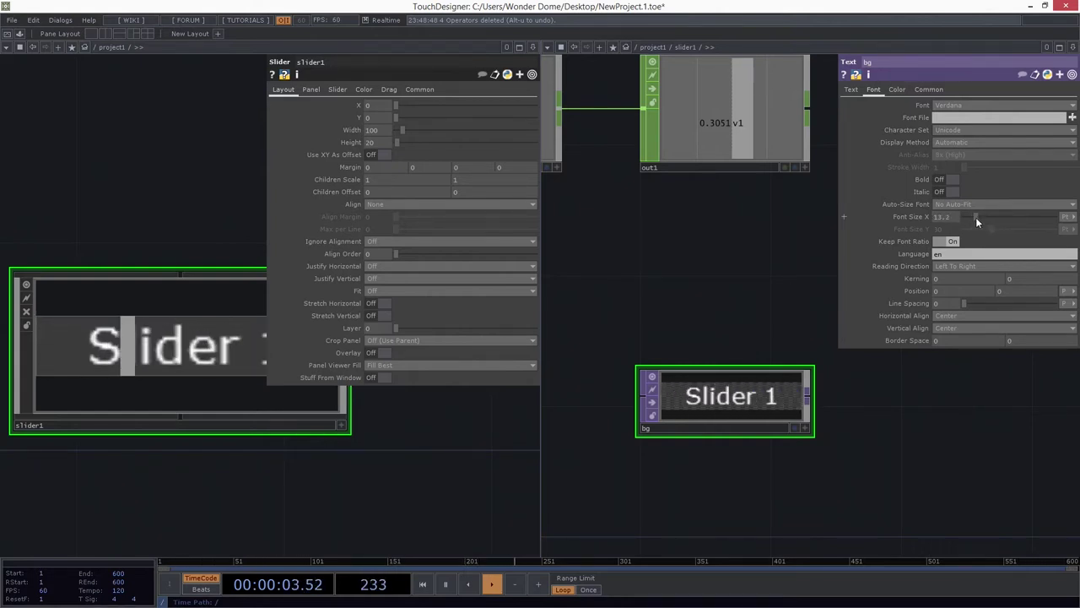
Step: Open a separate viewer window for the slider1 component
left_click_drag(258, 498, 211, 538)
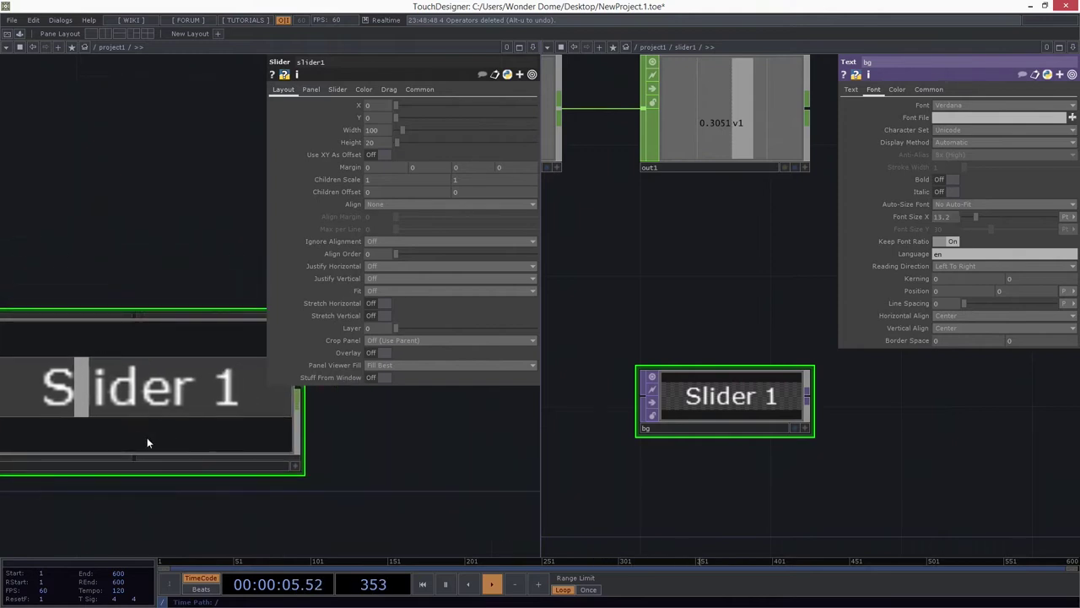
left_click_drag(127, 220, 178, 215)
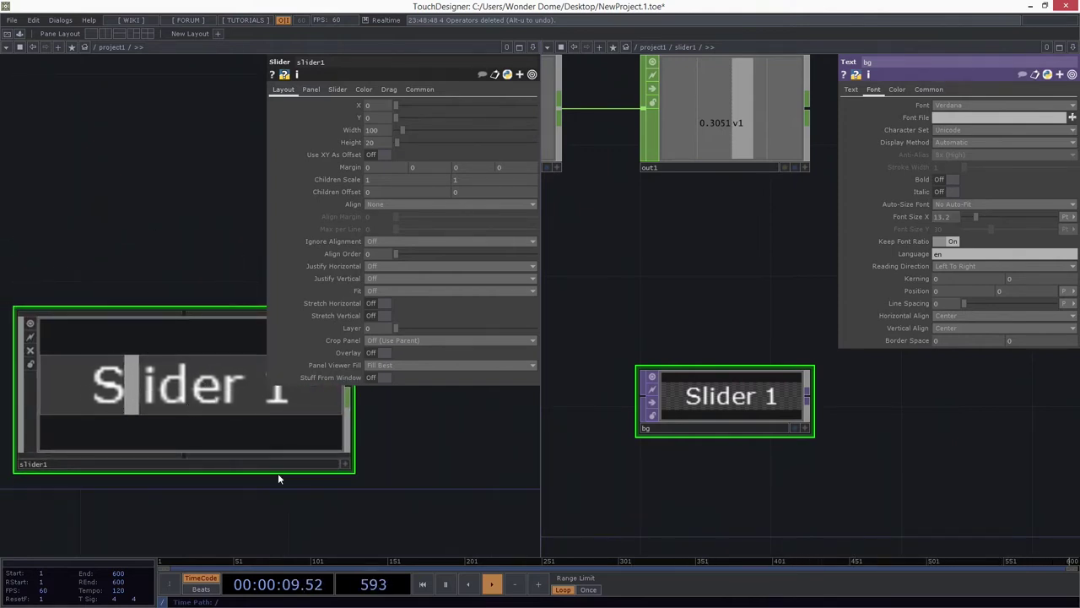
left_click_drag(278, 476, 298, 480)
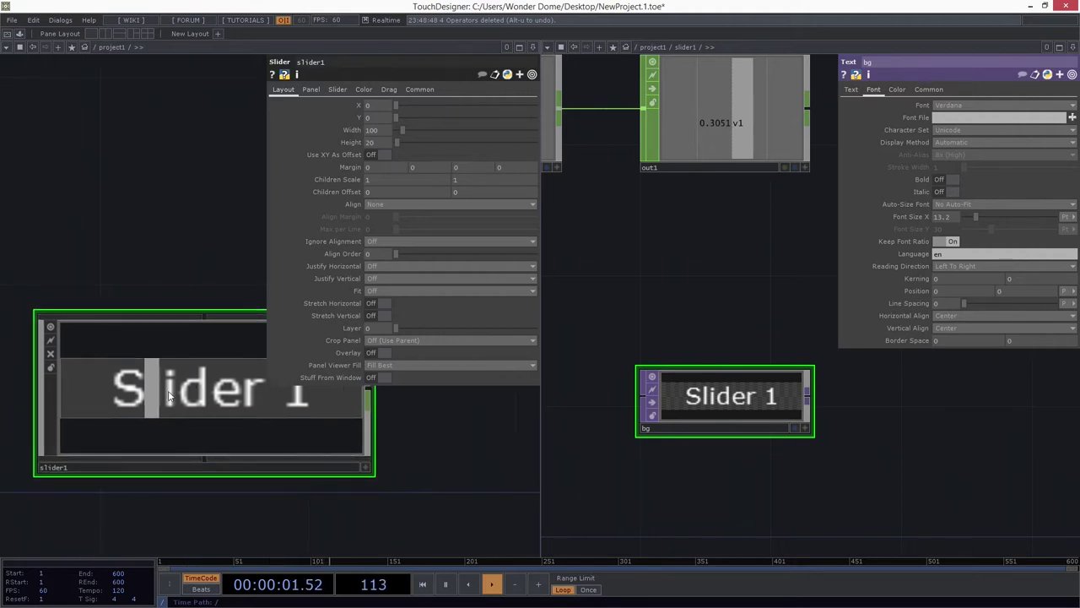
right_click(157, 347)
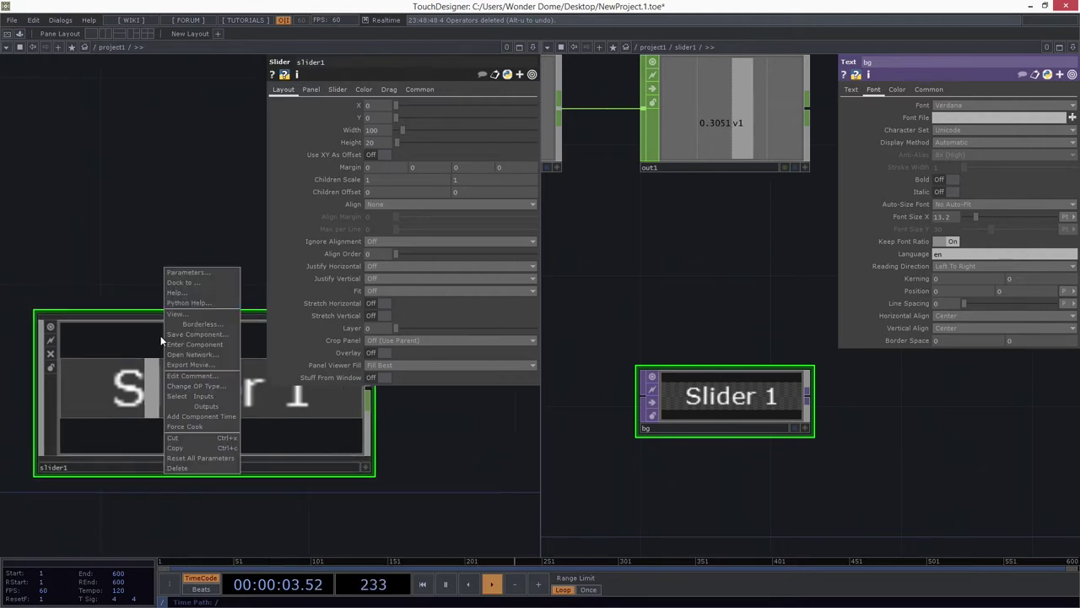
left_click(196, 317)
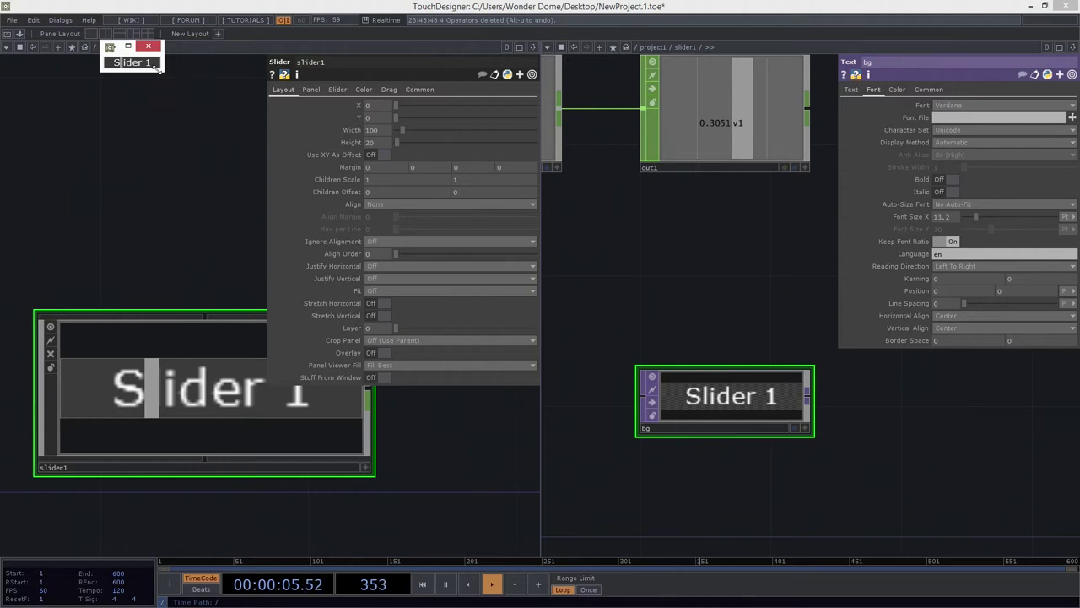
Step: Set the slider's width to 200 and height to 40, and move its knob in the viewer window to test the resized background
left_click(379, 130)
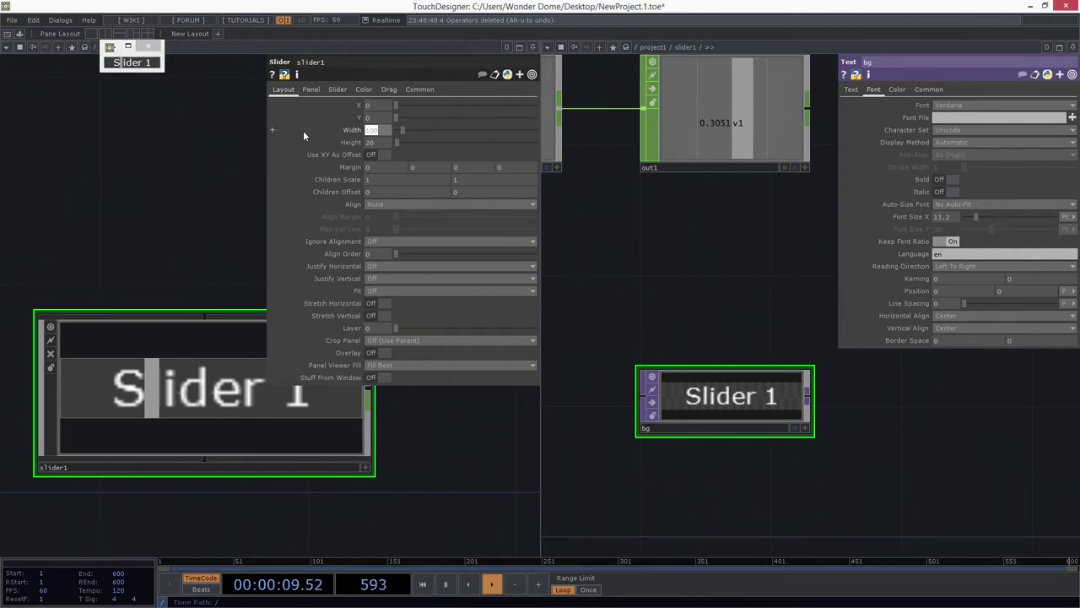
type("200")
key("Tab")
type("40")
key("Return")
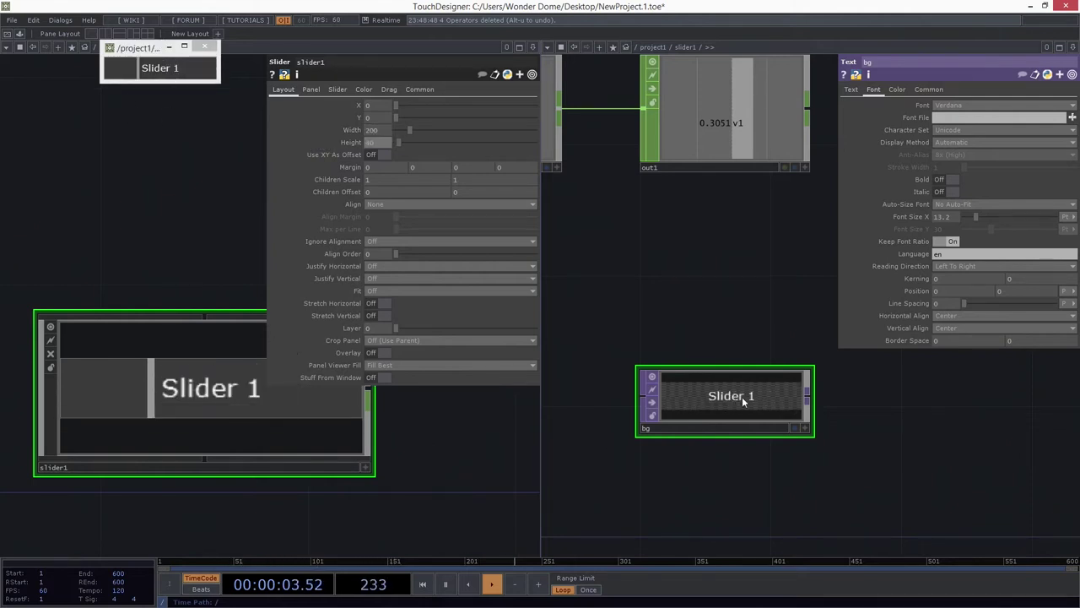
left_click_drag(139, 69, 184, 87)
Step: Set the slider's width back to 100 and its height back to 20
left_click(372, 130)
type("100")
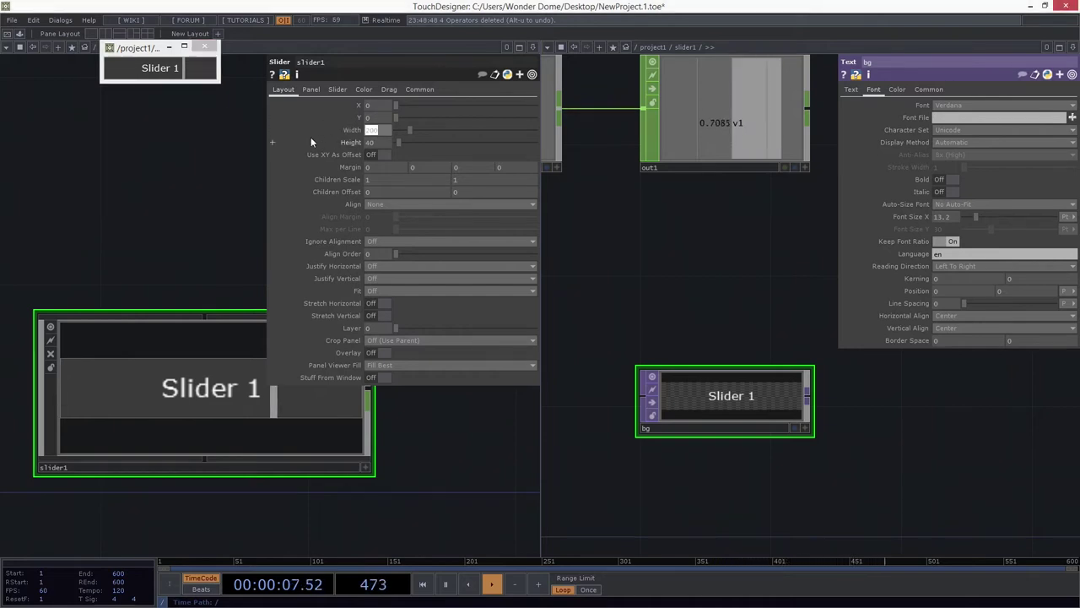
key("Tab")
type("20")
key("Return")
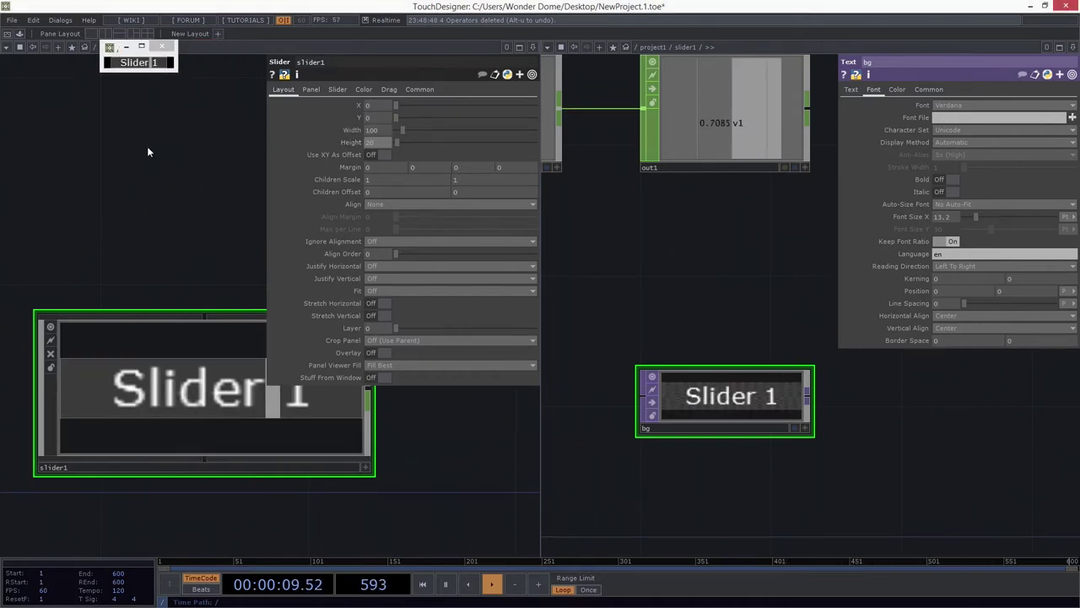
Step: Enlarge the slider's viewer window, place it over an empty area of the network above slider1, and move the slider to about 0.19
left_click_drag(175, 71, 301, 102)
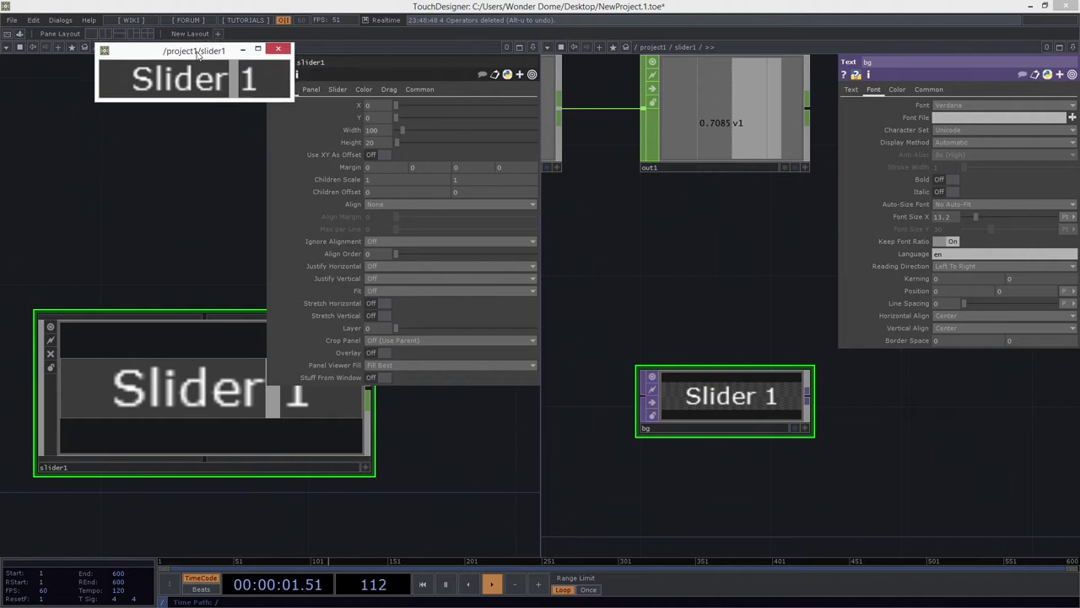
left_click_drag(196, 42, 92, 150)
left_click(121, 126)
left_click(200, 224)
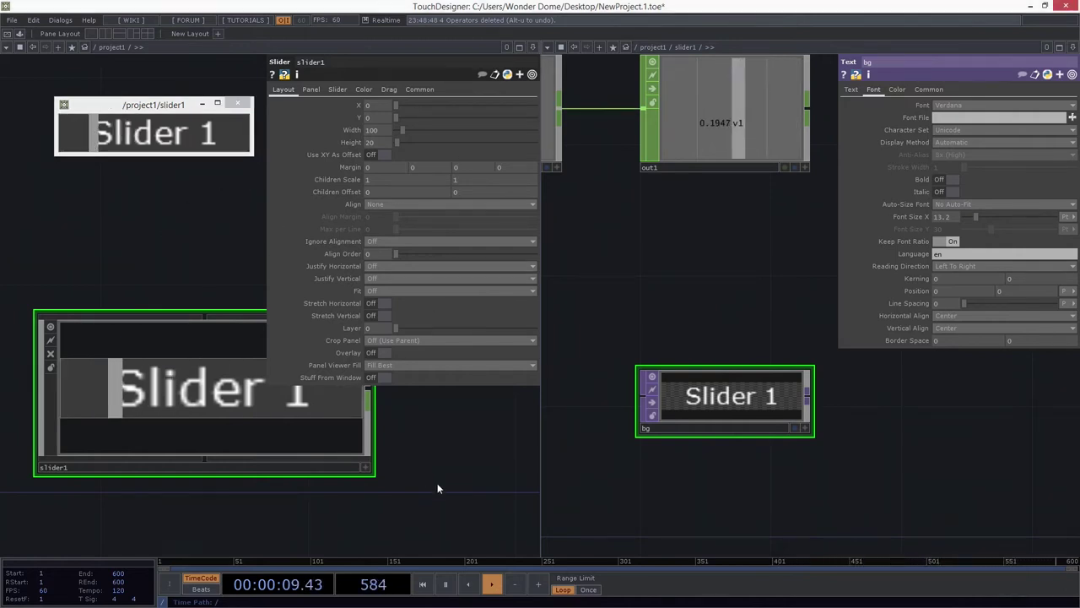
Step: Change the height expression of the knob container inside the slider to parent().par.h - 2
left_click_drag(480, 456, 433, 442)
left_click_drag(727, 286, 790, 385)
middle_click_drag(736, 338, 674, 360)
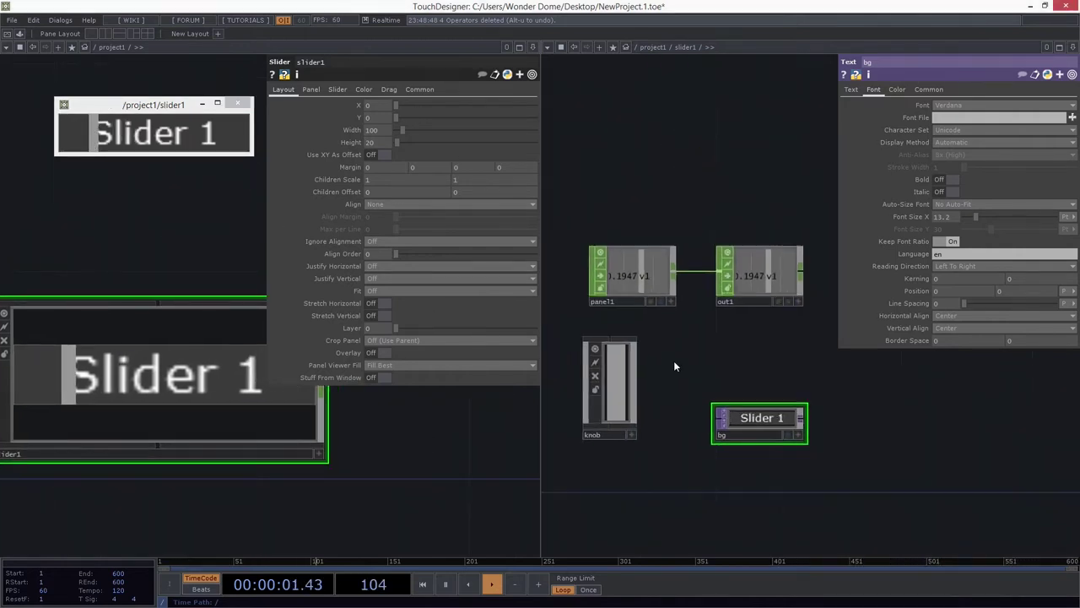
left_click_drag(673, 378, 711, 345)
middle_click_drag(679, 346, 693, 339)
left_click_drag(693, 339, 746, 327)
scroll(745, 327, "up", 3)
left_click(693, 371)
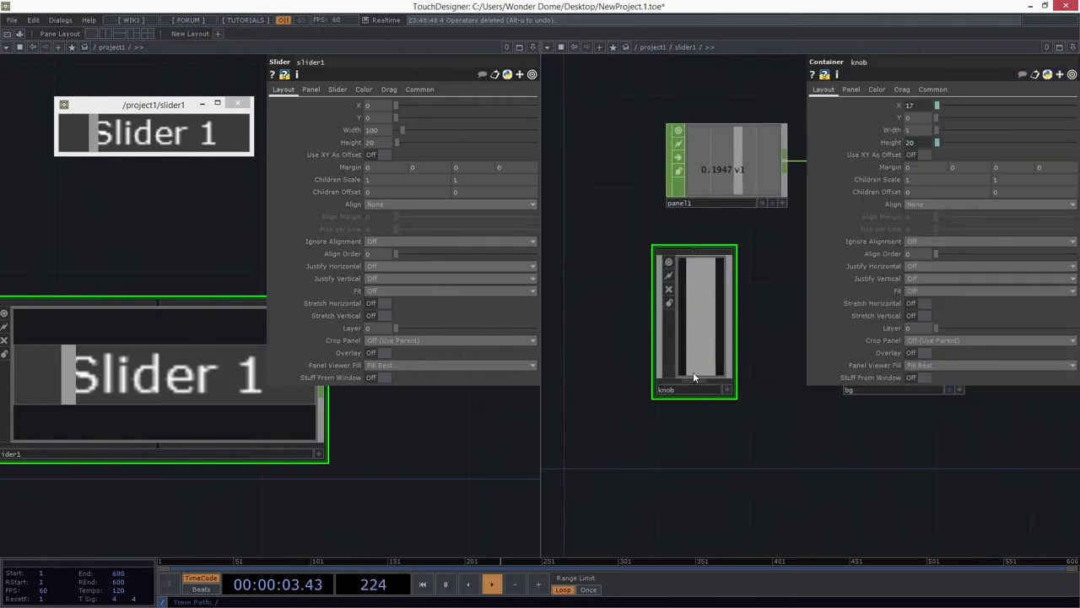
left_click(892, 141)
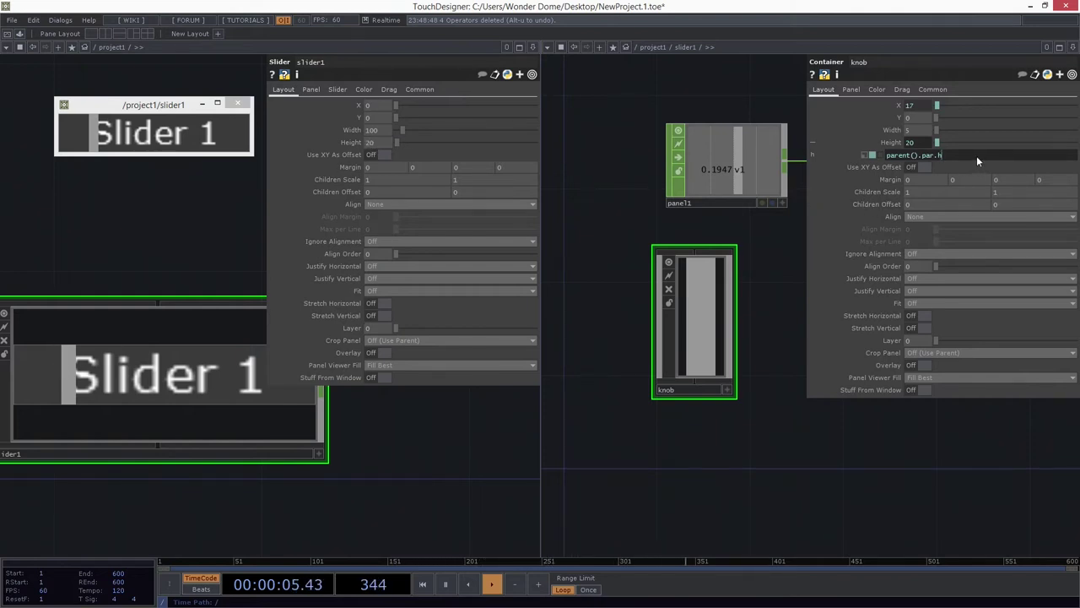
type("2")
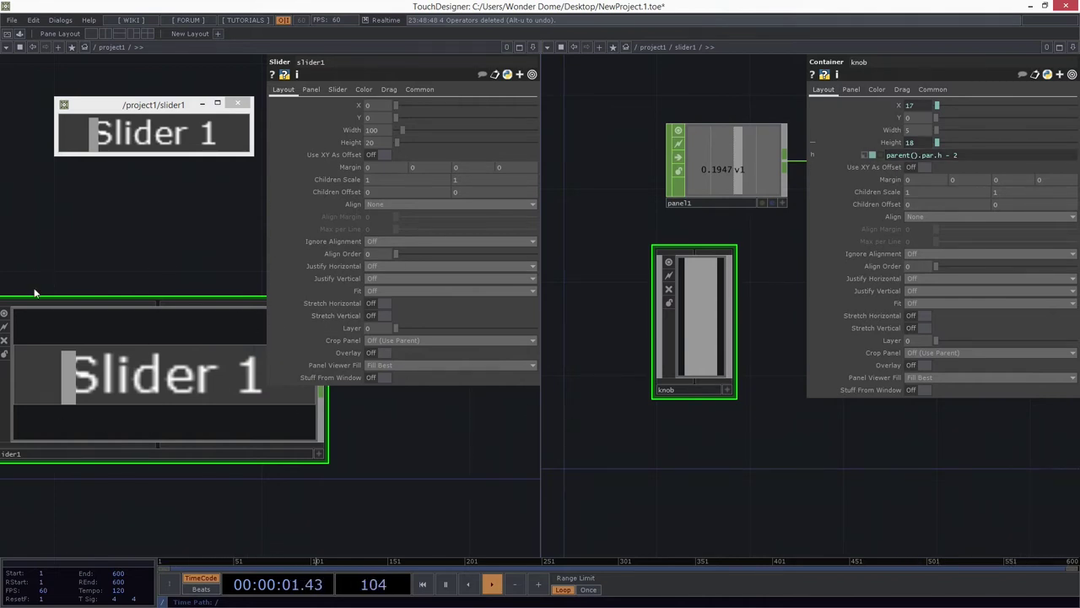
Step: Set slider1's Justify Vertical to Center, widening its network pane temporarily to reach the layout settings
left_click_drag(109, 226, 159, 226)
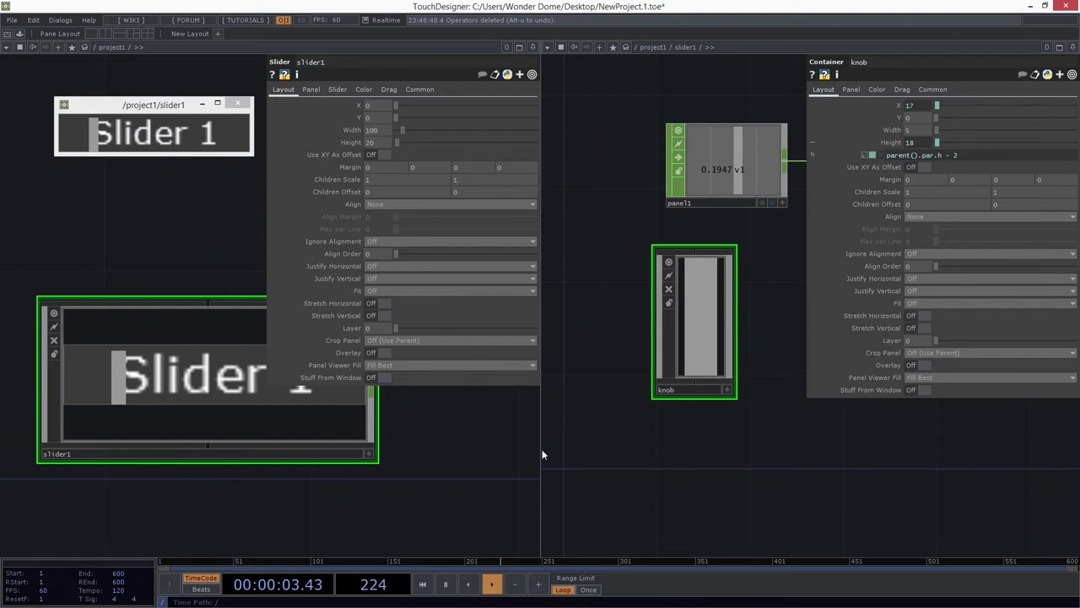
left_click_drag(540, 451, 695, 445)
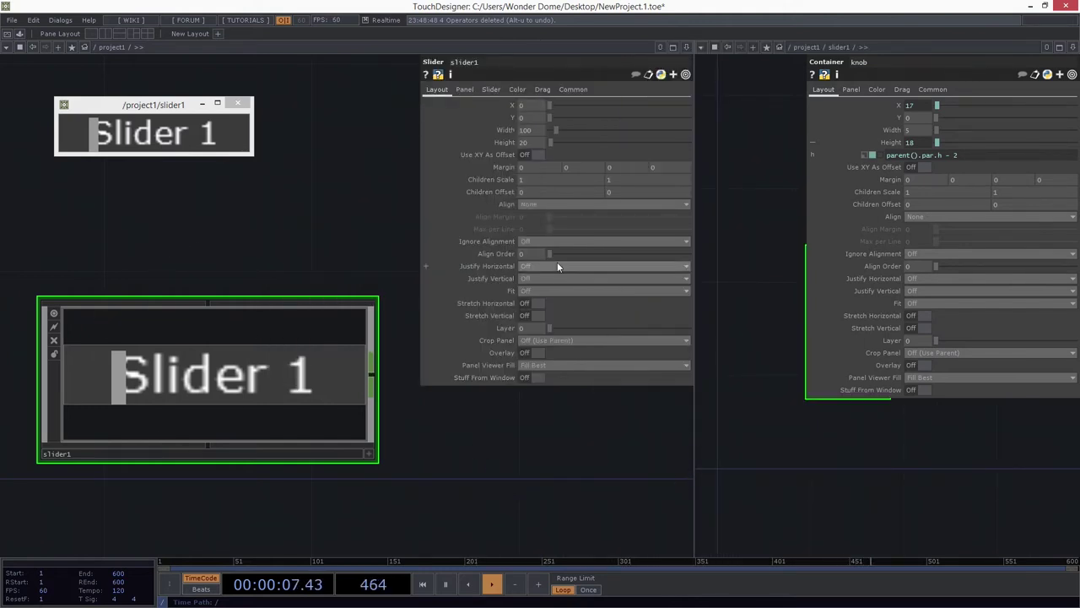
left_click(527, 277)
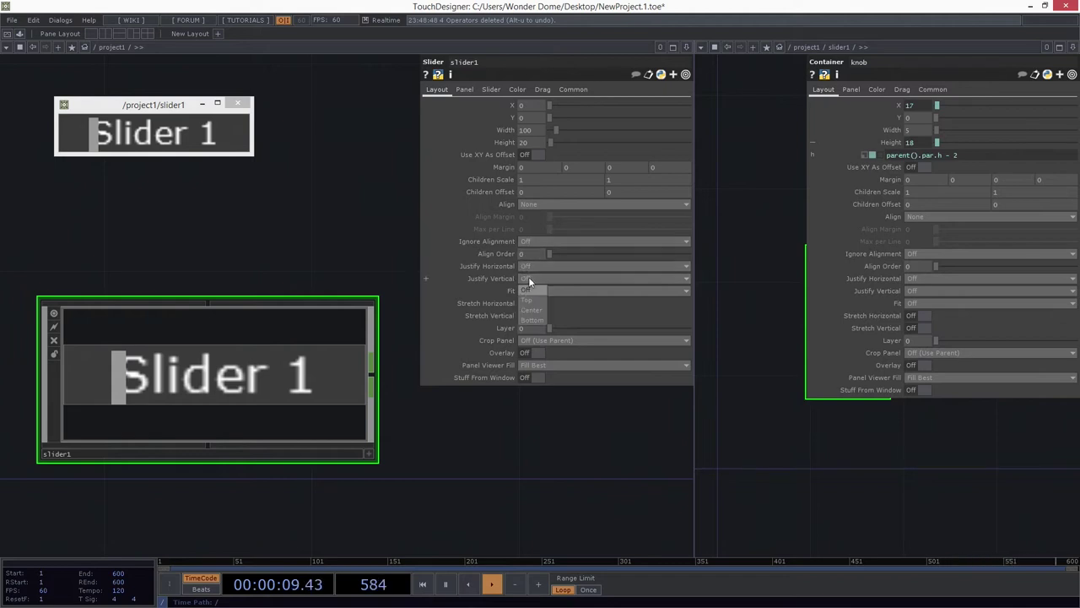
left_click(543, 309)
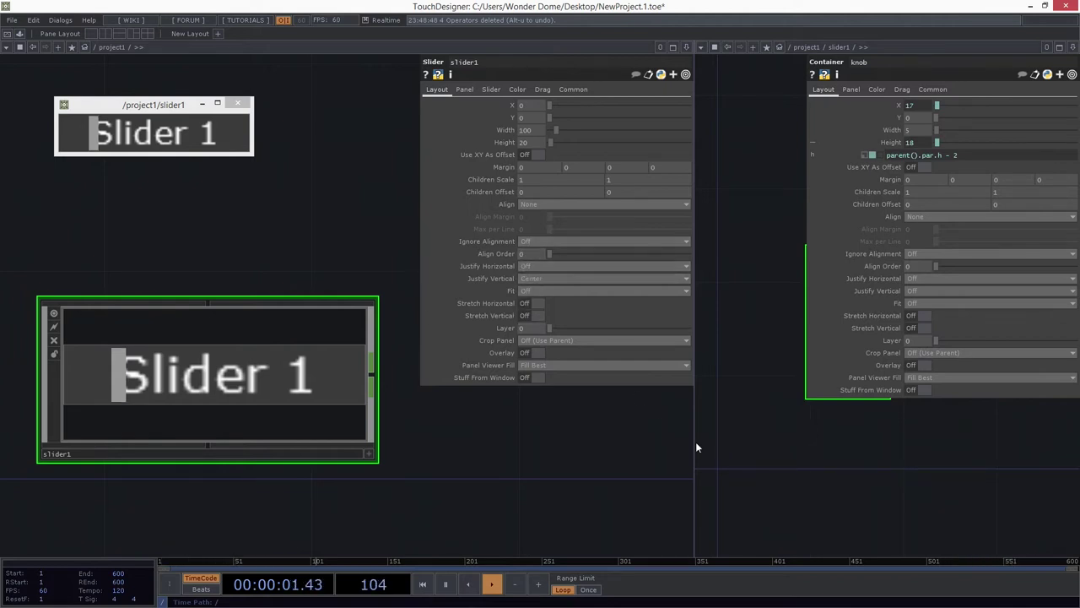
left_click_drag(696, 447, 474, 446)
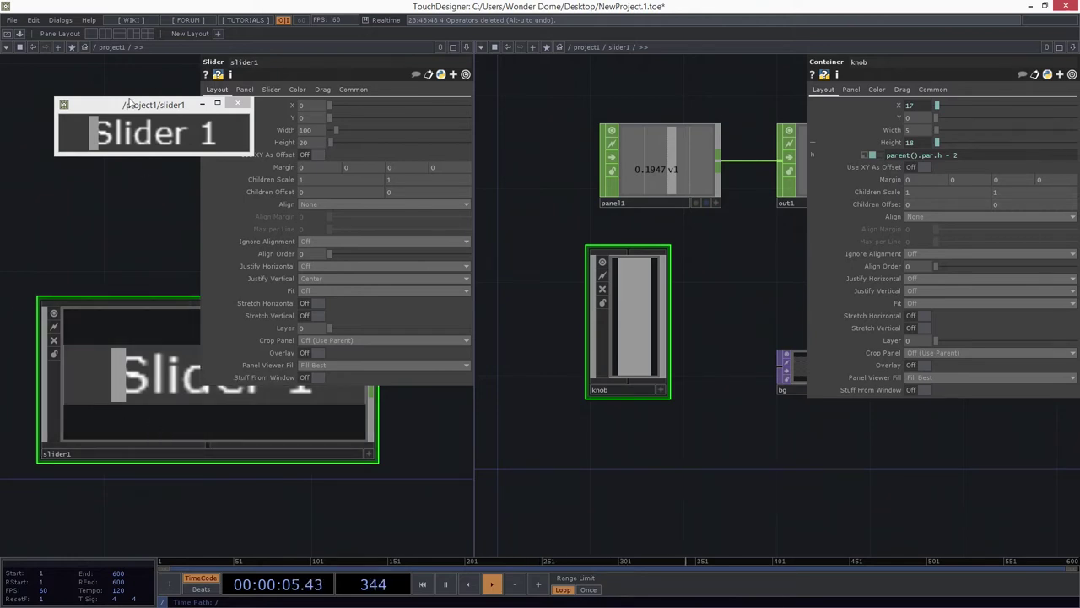
Step: Move the knob in the slider's viewer window to the low end and back to about 0.37 to check its placement
left_click_drag(95, 128, 77, 122)
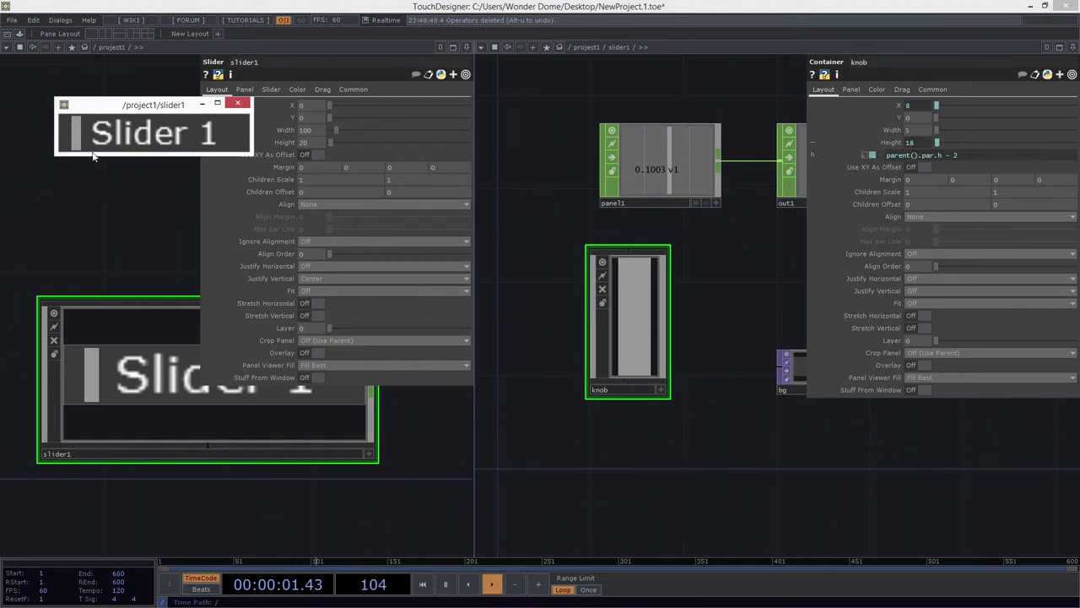
mouse_move(77, 139)
left_mouse_down()
mouse_move(269, 120)
mouse_move(46, 136)
mouse_move(257, 145)
mouse_move(41, 150)
mouse_move(278, 157)
mouse_move(54, 160)
mouse_move(251, 167)
mouse_move(68, 172)
mouse_move(60, 145)
mouse_move(252, 146)
mouse_move(68, 145)
left_mouse_up()
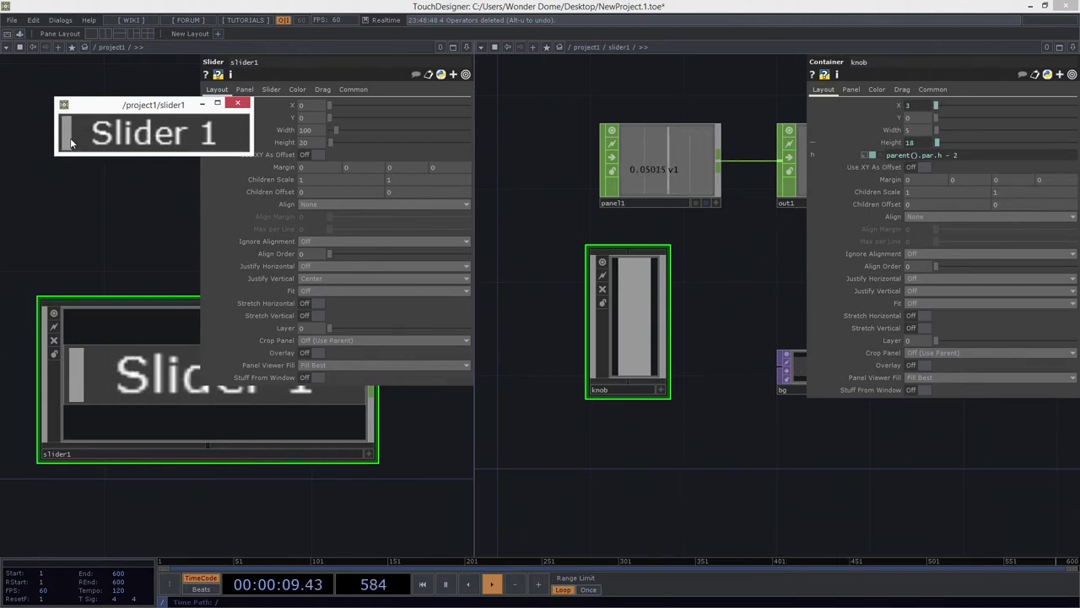
left_click_drag(33, 144, 132, 152)
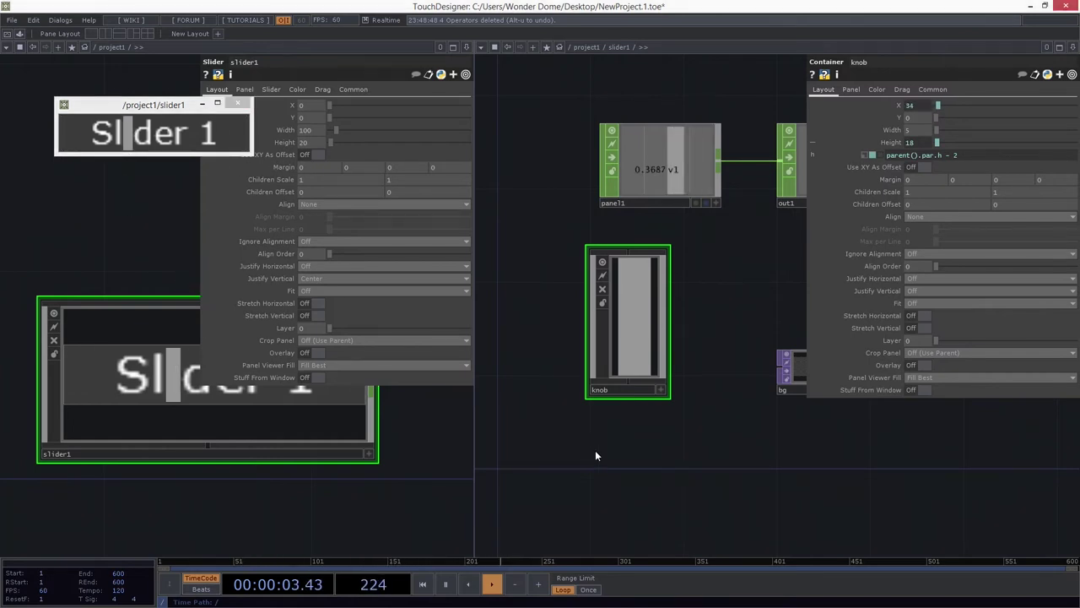
Step: Reveal the full expression driving the knob container's X position and move the slider to about 0.81 to check how it responds
left_click_drag(710, 478, 668, 495)
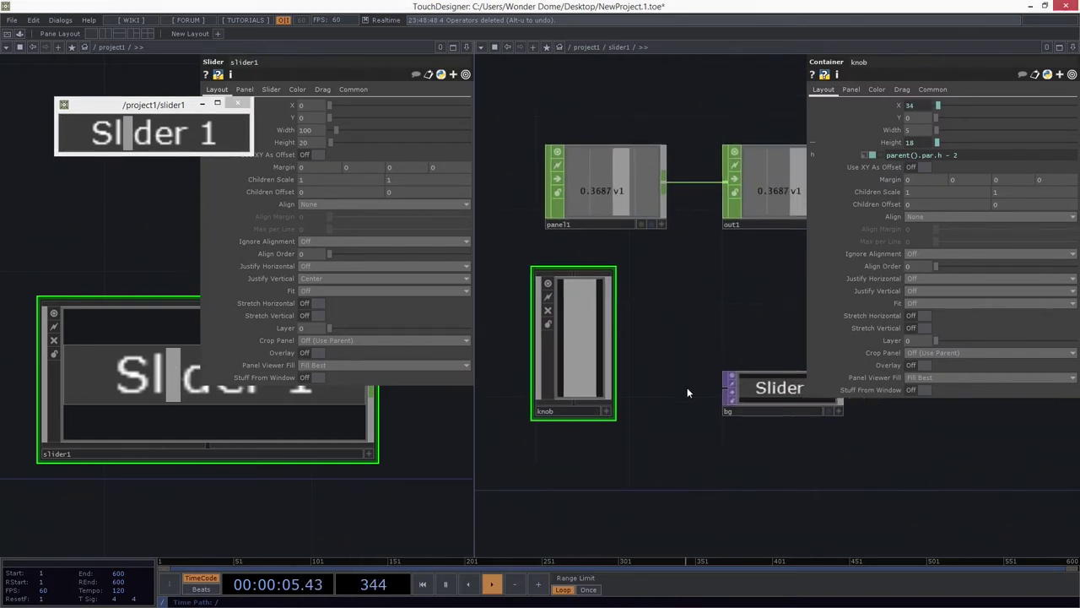
left_click(893, 103)
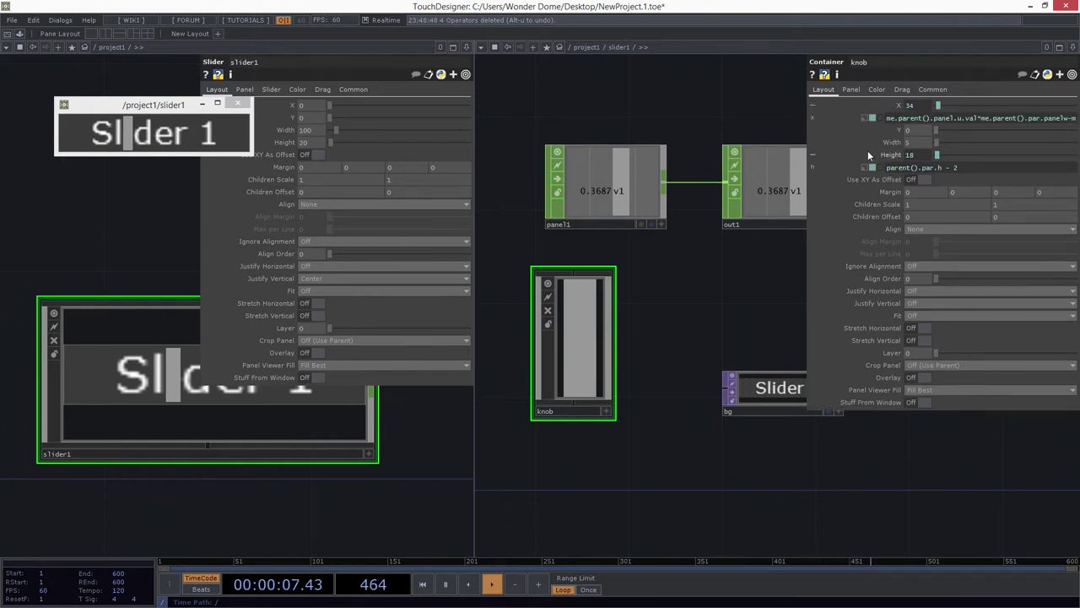
left_click_drag(808, 130, 644, 129)
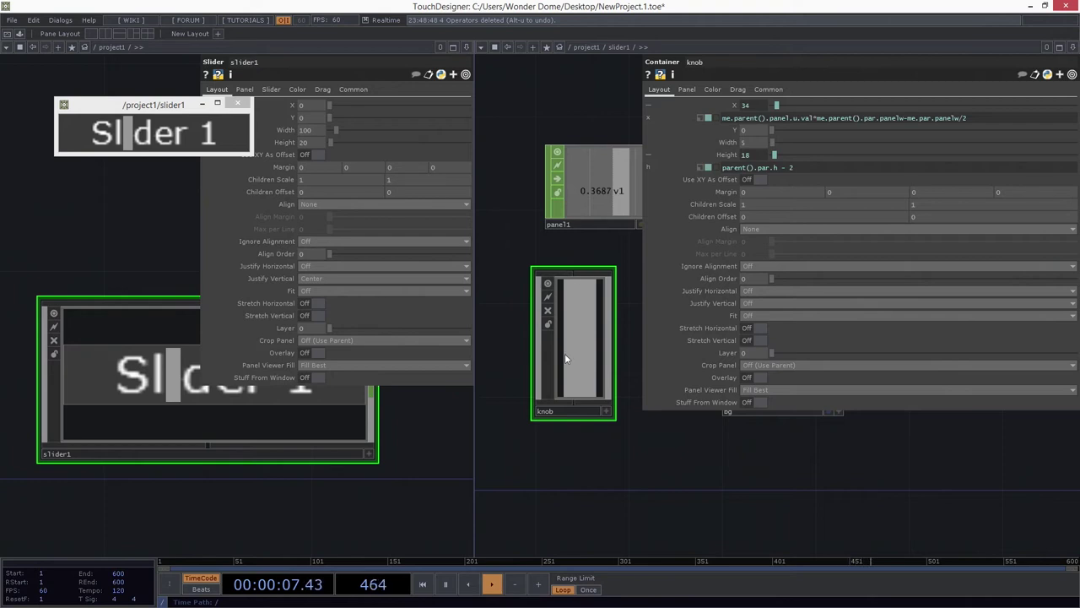
left_click_drag(578, 93, 559, 105)
left_click_drag(129, 138, 212, 133)
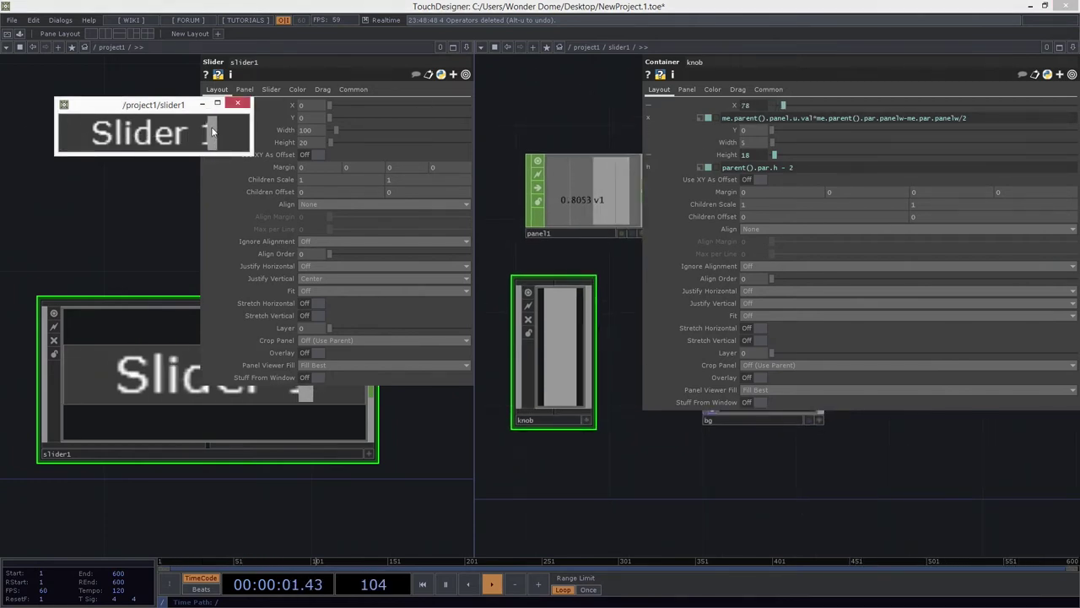
left_click_drag(679, 438, 549, 437)
scroll(548, 432, "down", 3)
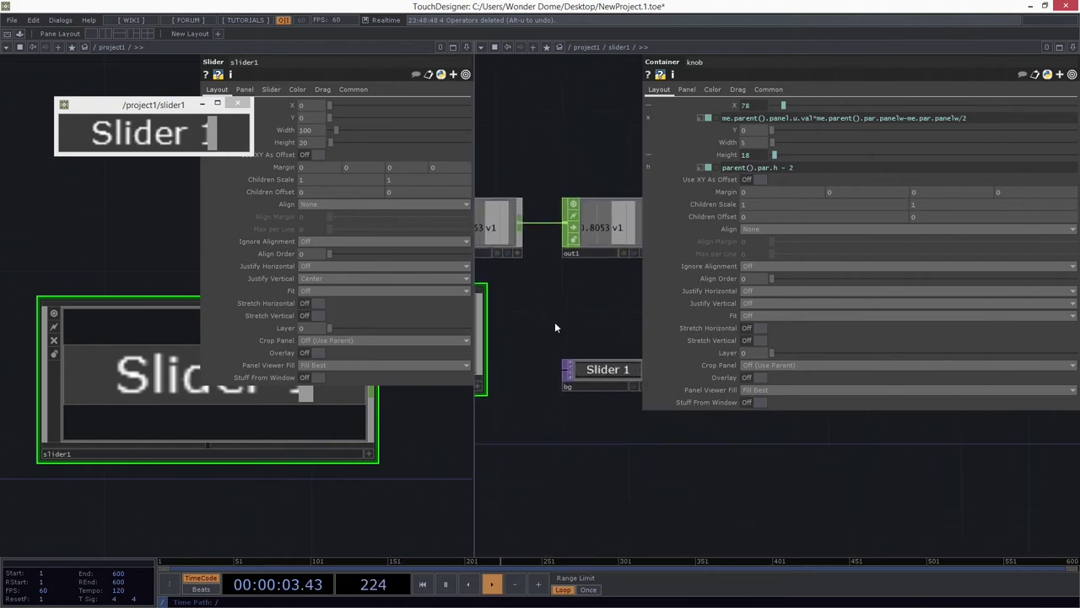
right_click(524, 253)
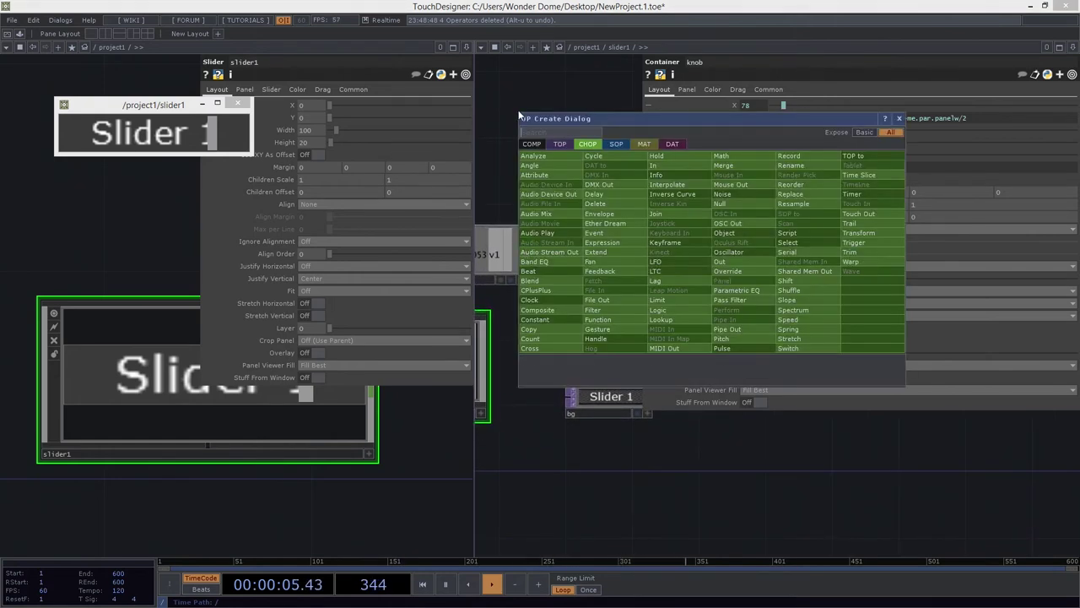
left_click(512, 110)
left_click(546, 151)
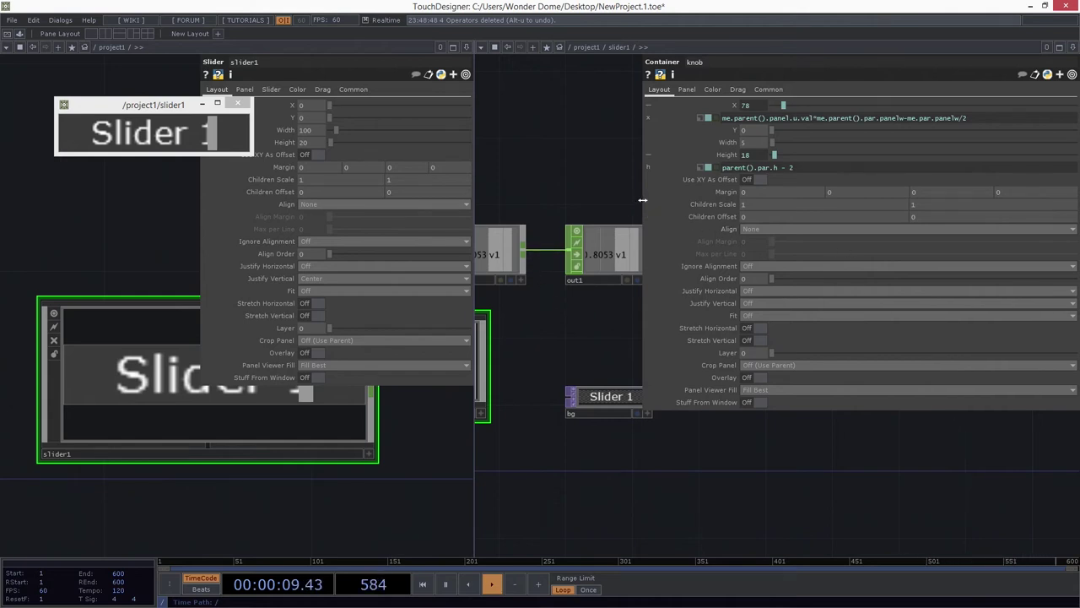
Step: Narrow the knob's parameter display to uncover the out1 and bg operators inside the slider
left_click_drag(643, 200, 807, 200)
scroll(603, 156, "up", 3)
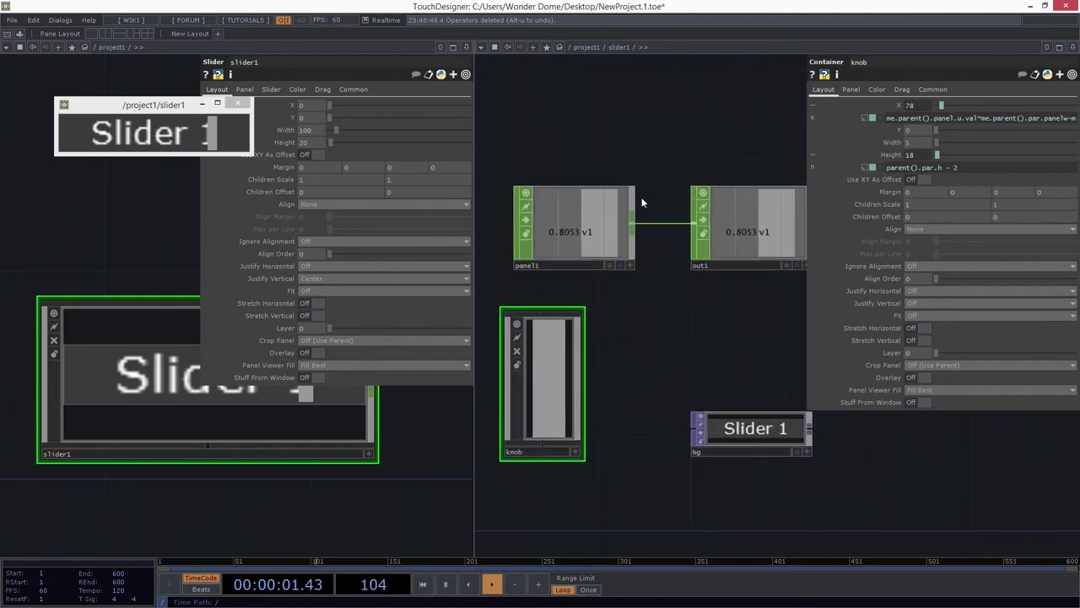
Step: Add a Math CHOP branching off panel1's output and place it between out1 and bg
right_click(633, 217)
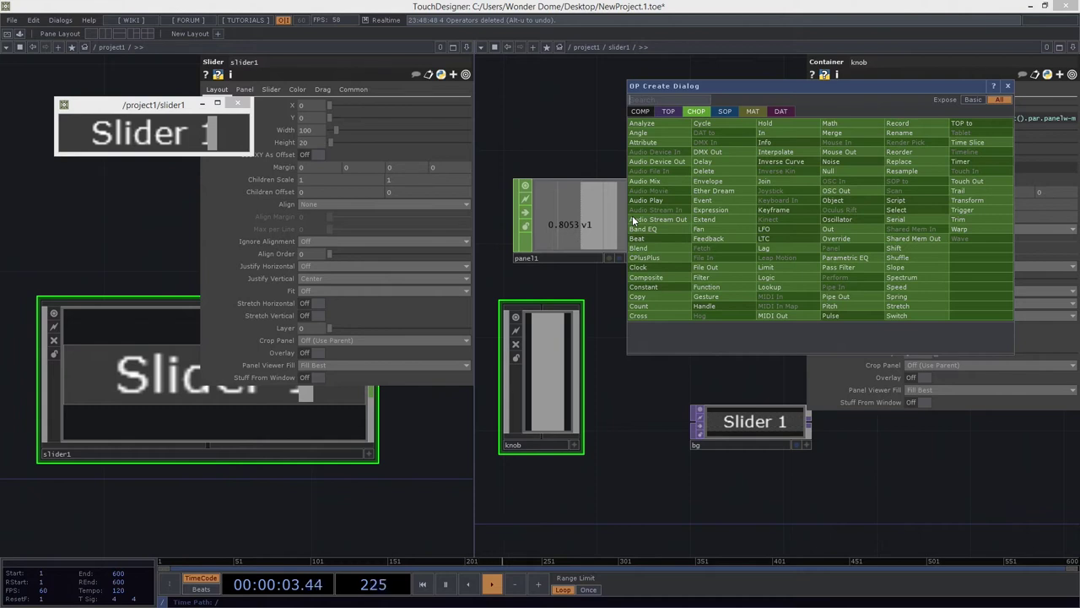
type("math")
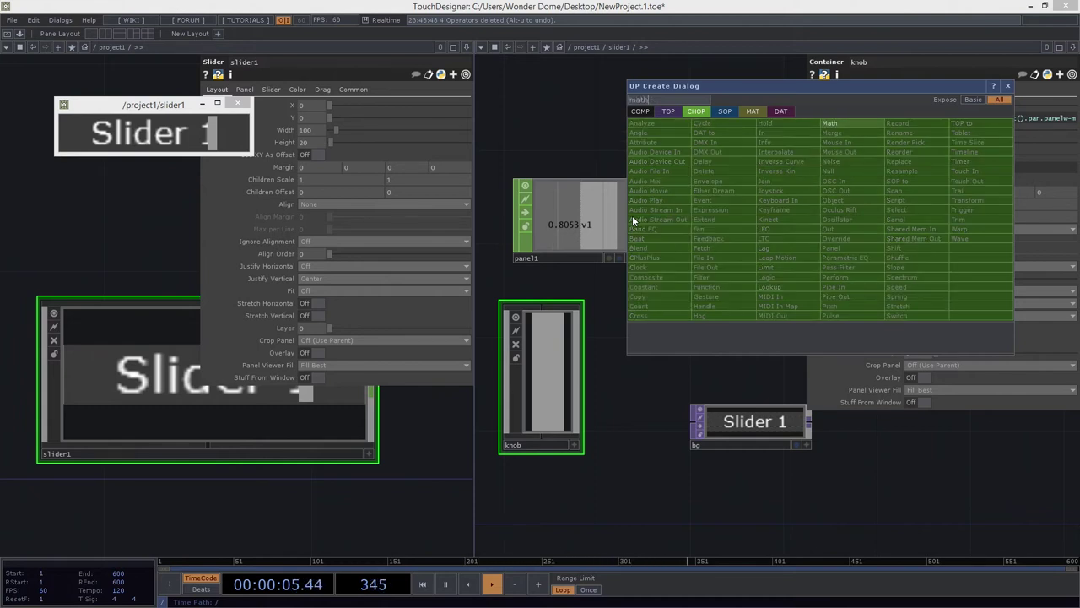
left_click(830, 124)
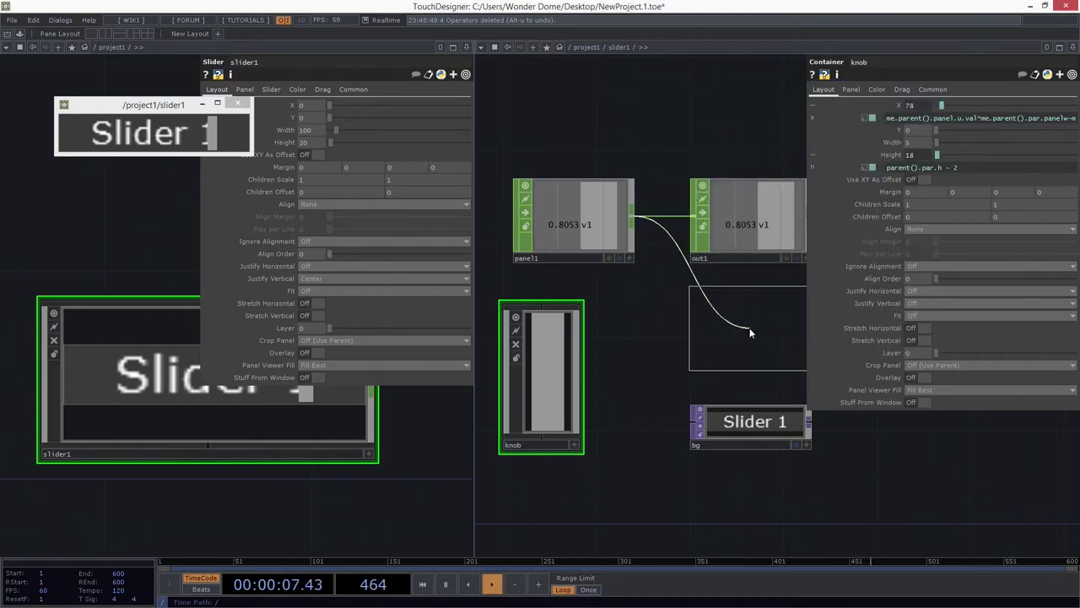
left_click(748, 330)
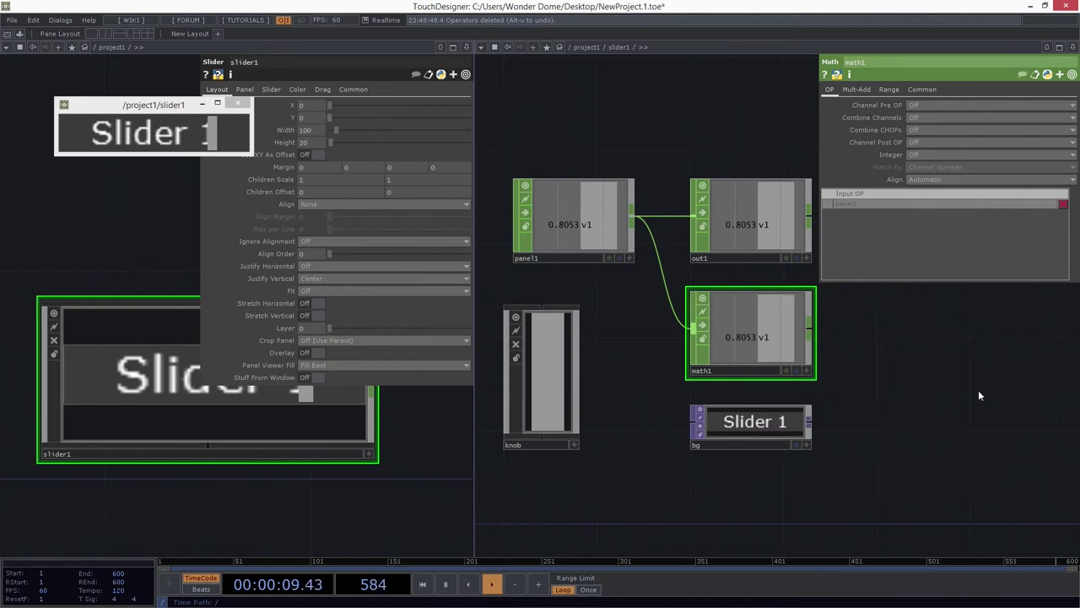
left_click_drag(978, 390, 820, 319)
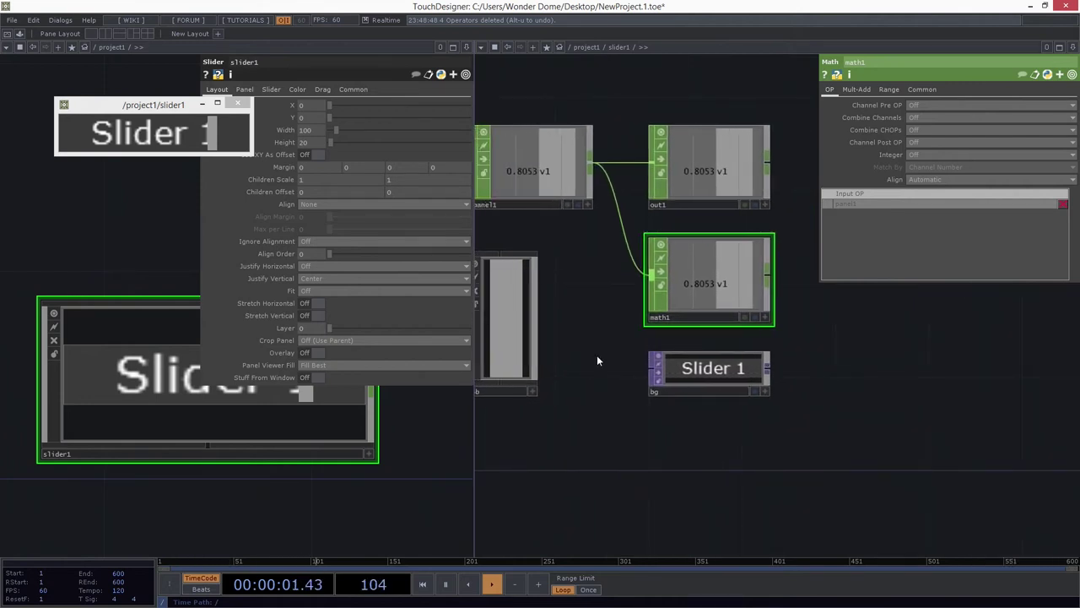
middle_click_drag(596, 360, 670, 327)
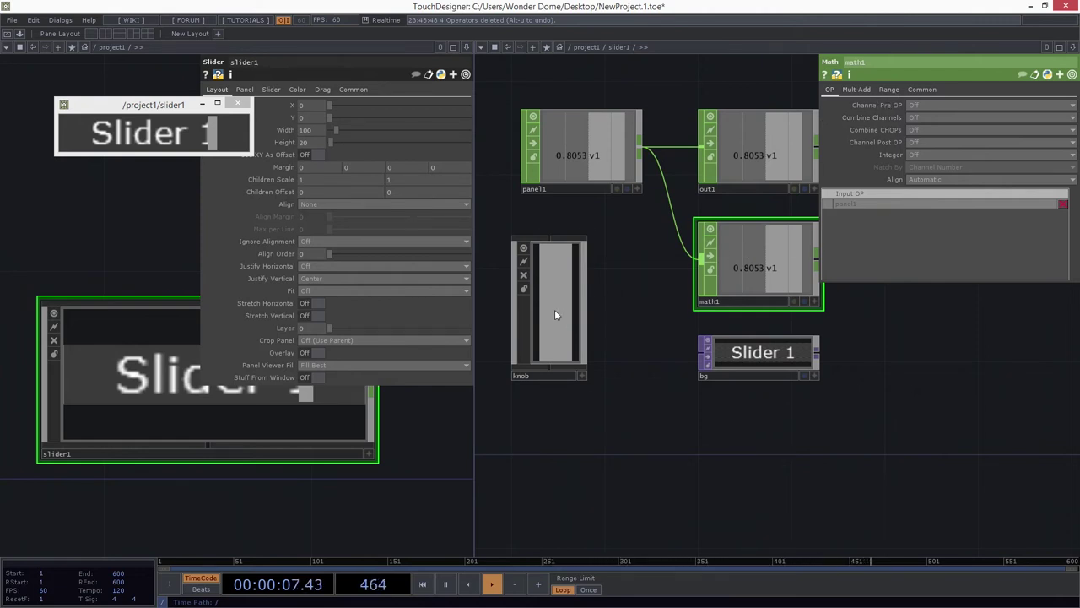
Step: Replace the knob container's X position expression with op('math1')['v1']
left_click_drag(207, 132, 126, 143)
left_click(574, 363)
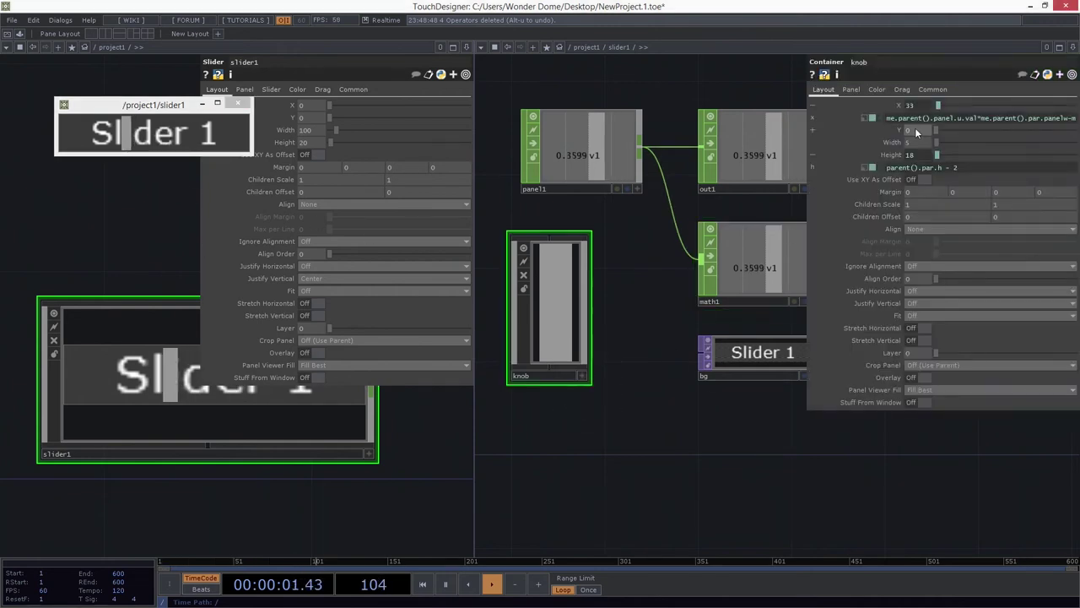
left_click_drag(806, 132, 783, 145)
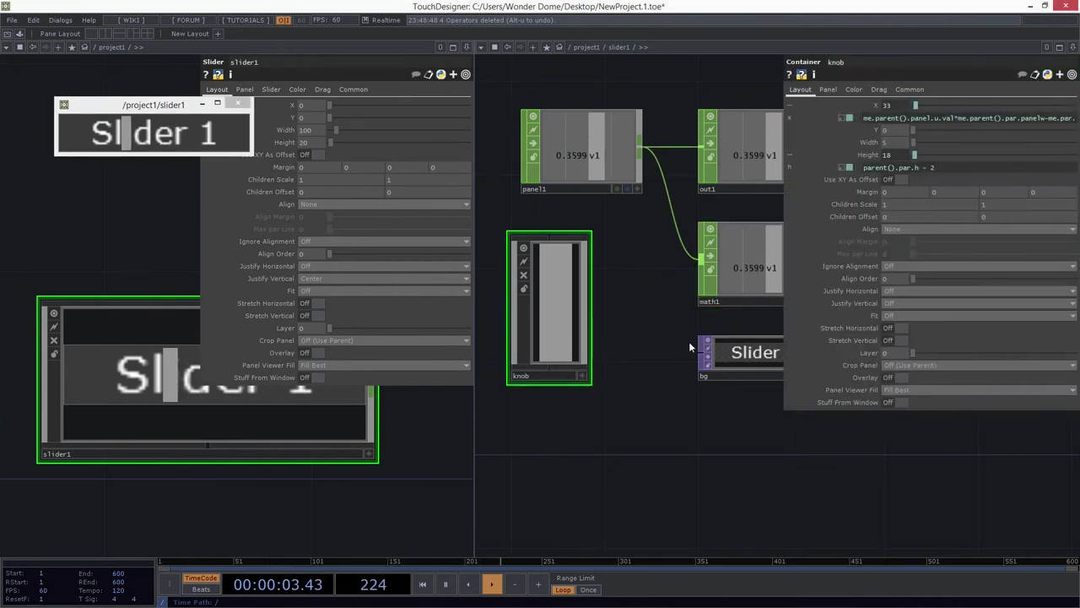
left_click_drag(686, 391, 669, 414)
left_click(895, 120)
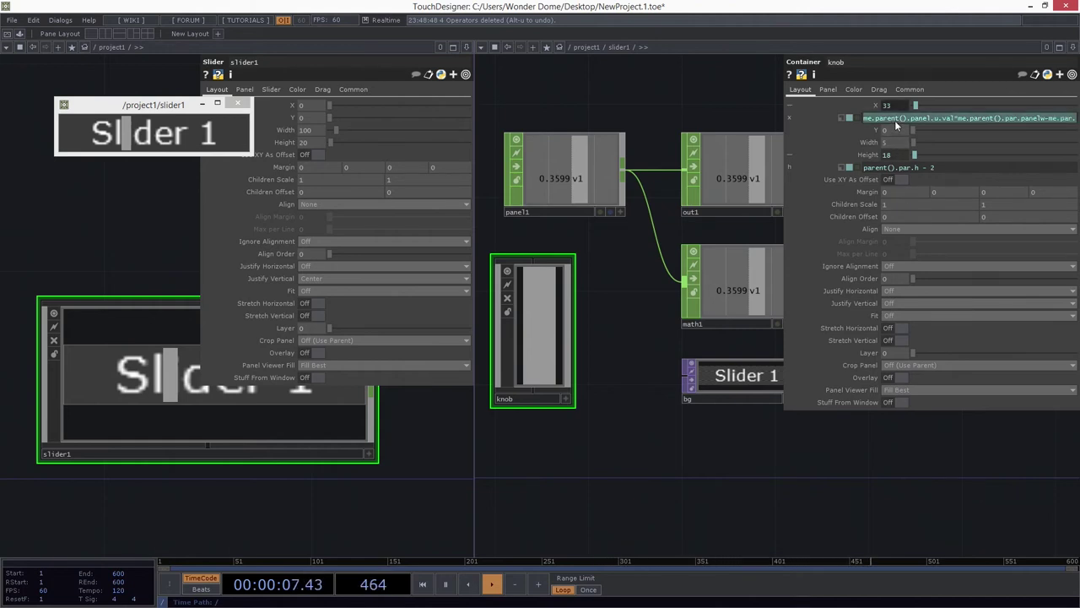
type("op('math1")
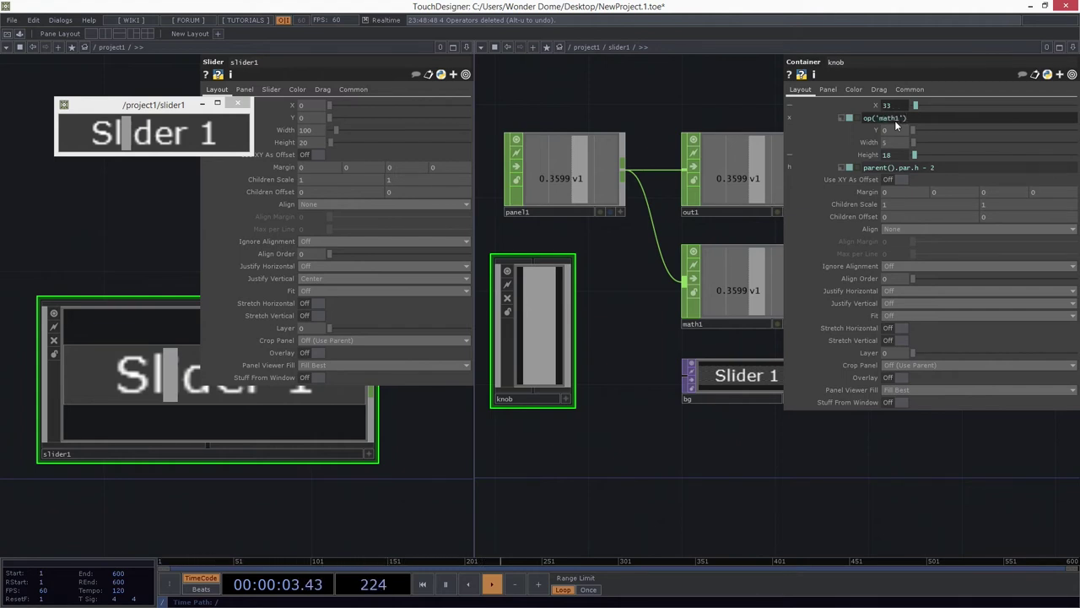
type("[]")
type("'v1'")
key("Return")
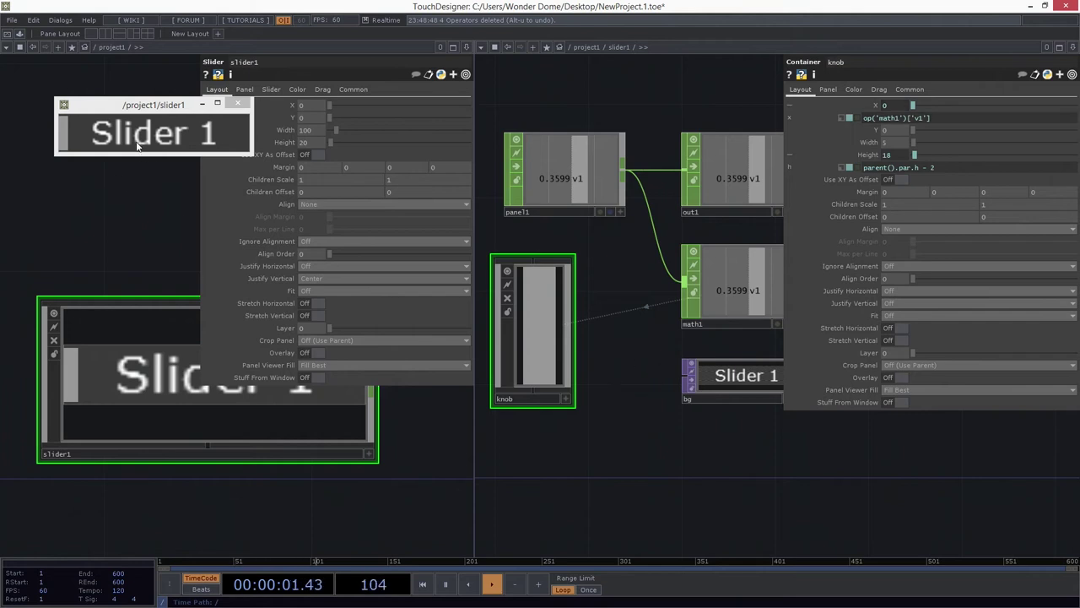
Step: Move the slider back and forth in its viewer window to check how the knob follows math1
left_click_drag(67, 136, 285, 142)
left_click_drag(399, 233, 196, 152)
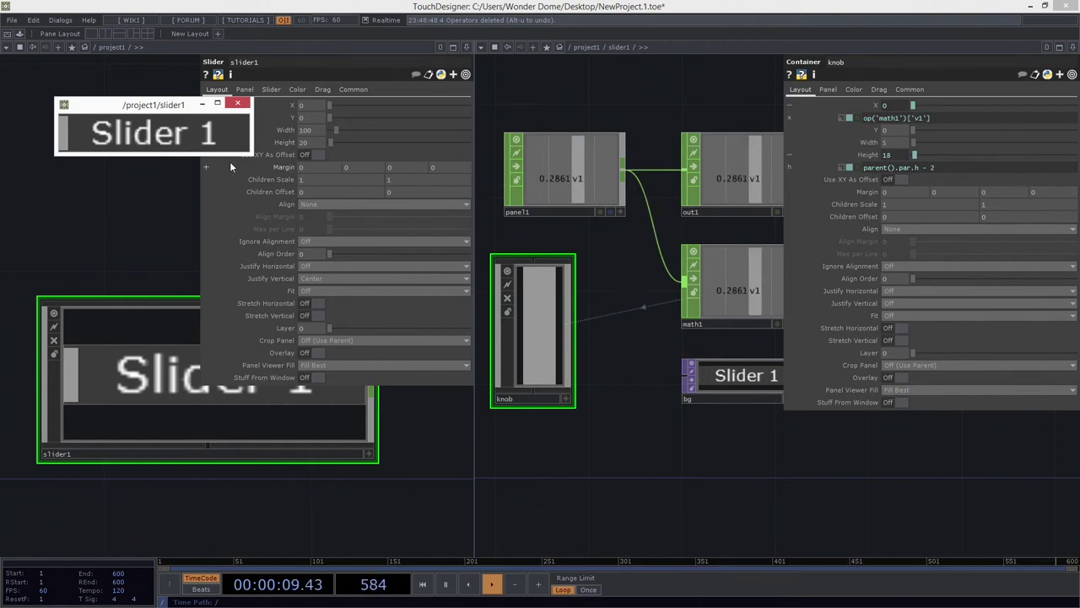
left_click_drag(67, 138, 140, 134)
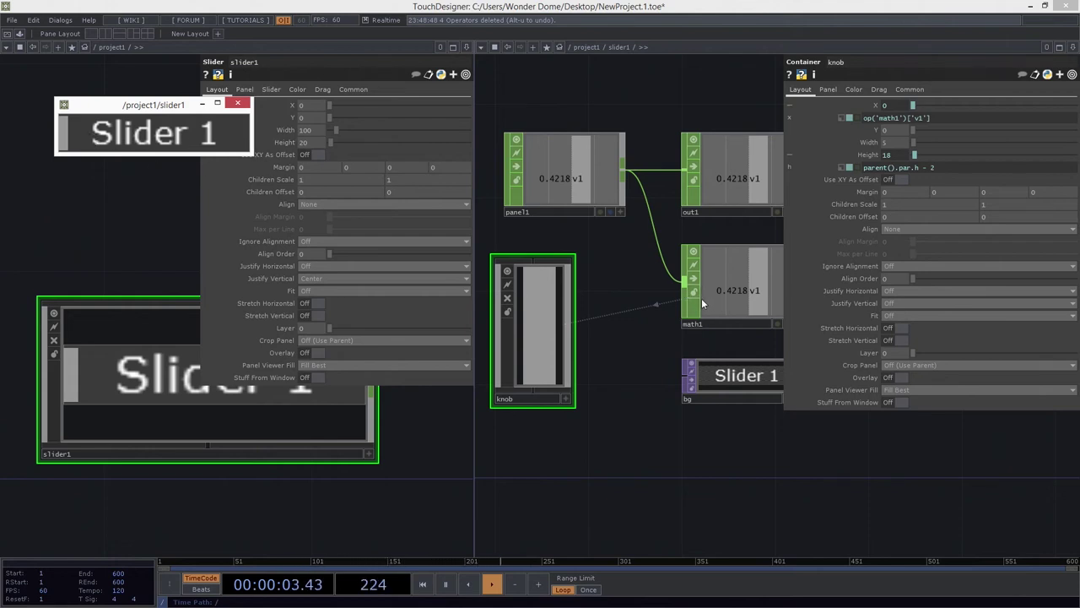
Step: Set the lower To Range value of math1 to 1
left_click(686, 313)
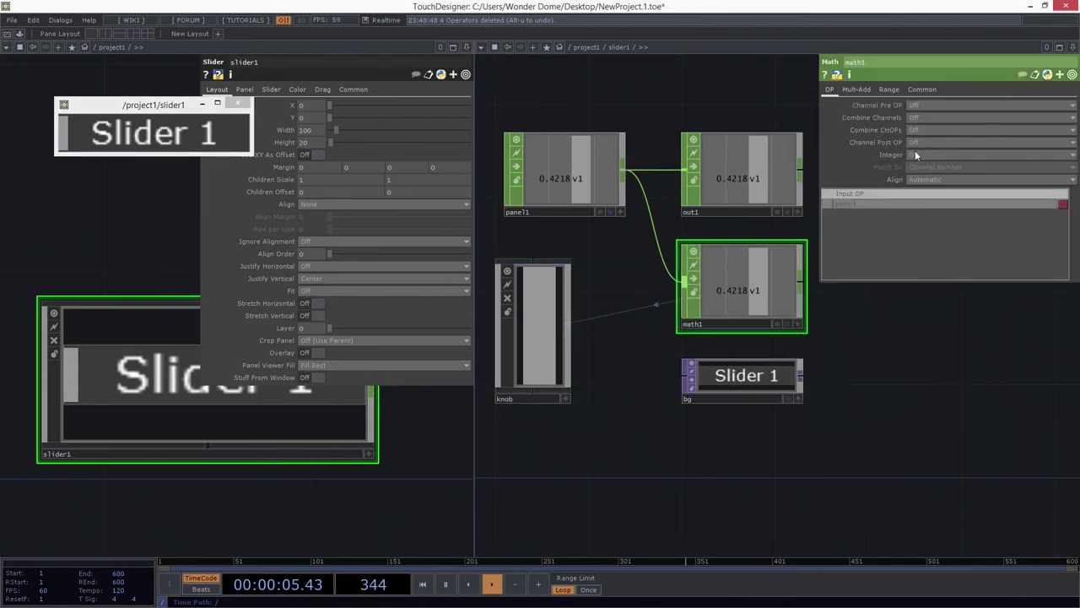
left_click(889, 89)
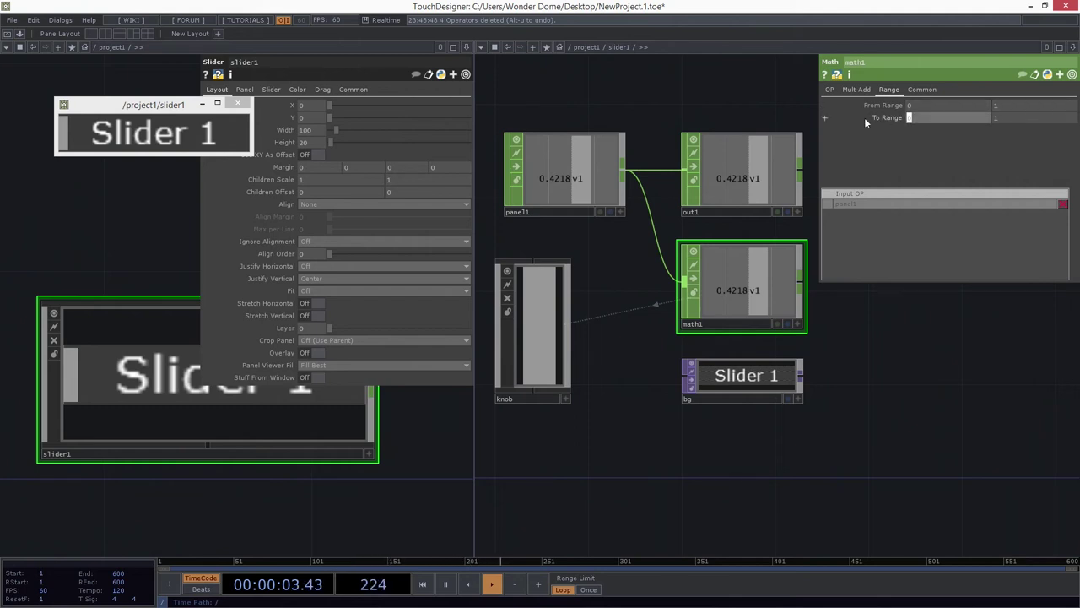
type("1")
key("Return")
Step: Drive math1's upper To Range value with the expression me.parent().par.w and test the slider at its high end
left_click(1002, 118)
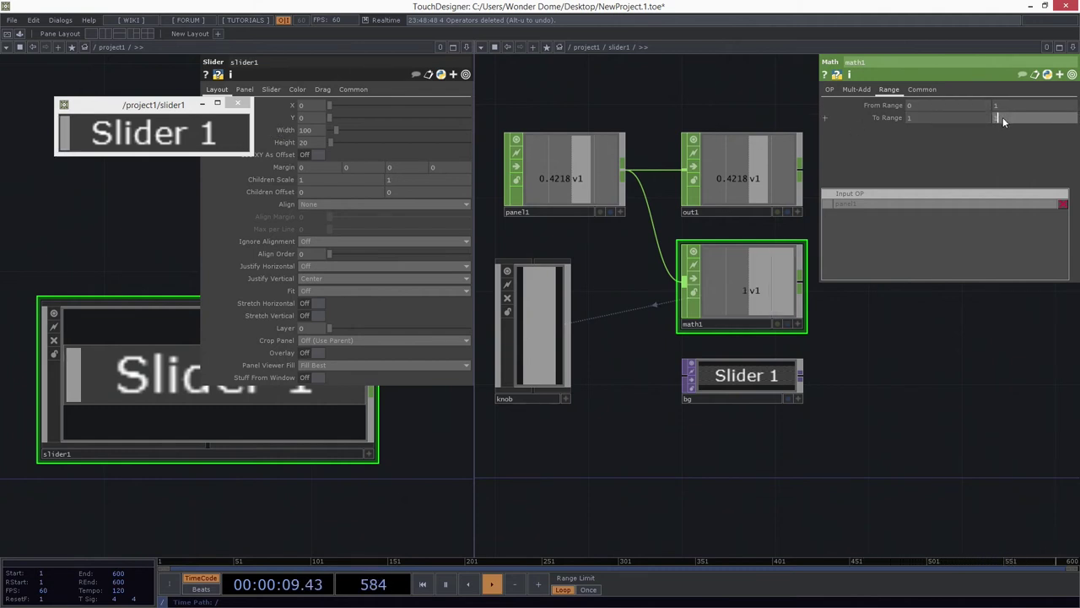
left_click(879, 119)
left_click(901, 142)
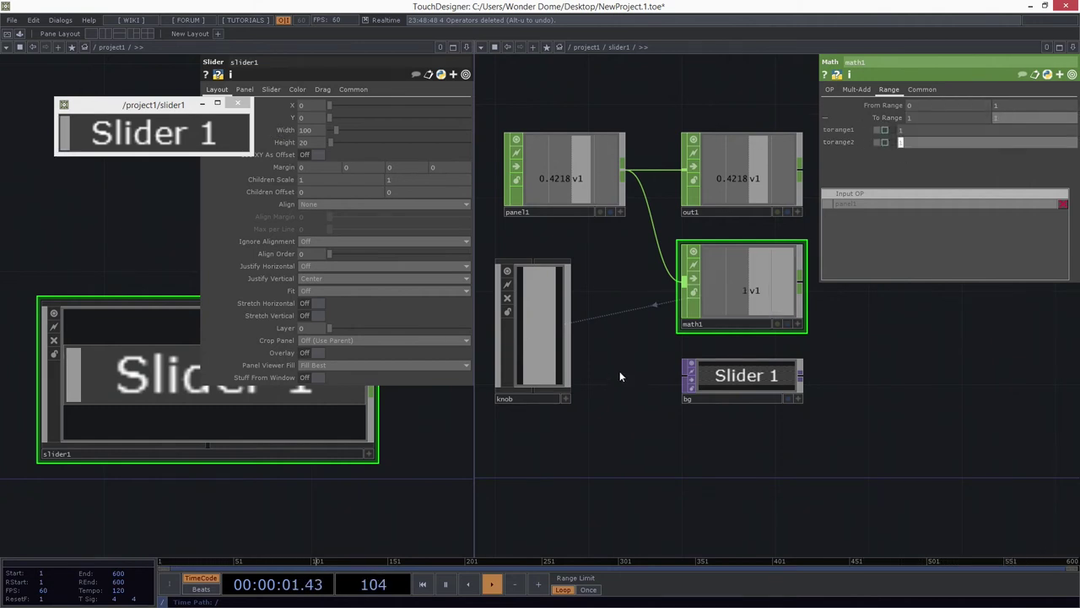
left_click_drag(620, 371, 502, 456)
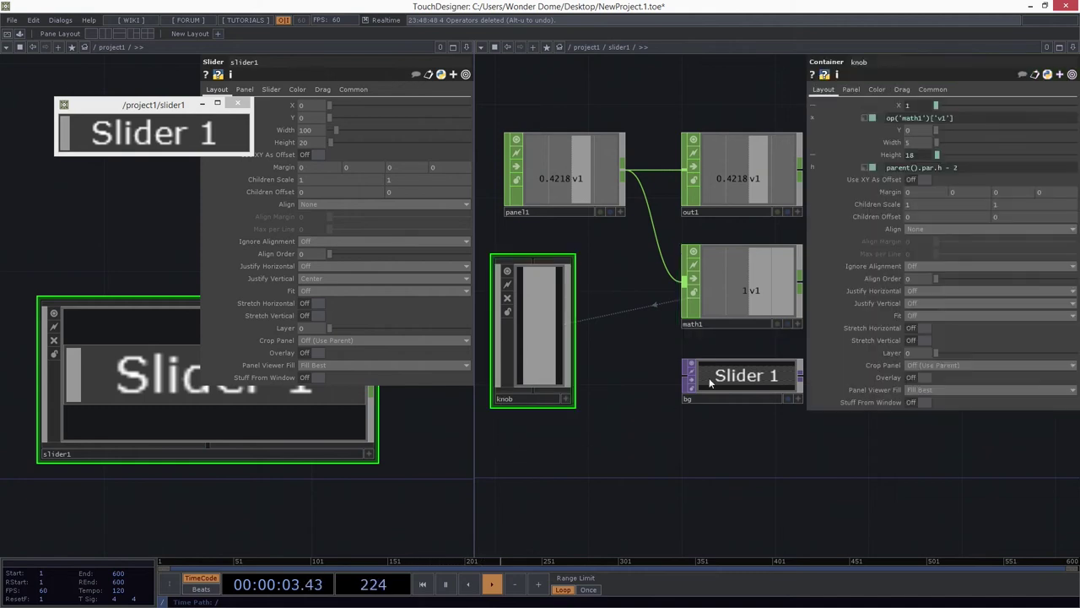
left_click(714, 302)
left_click_drag(949, 143, 859, 145)
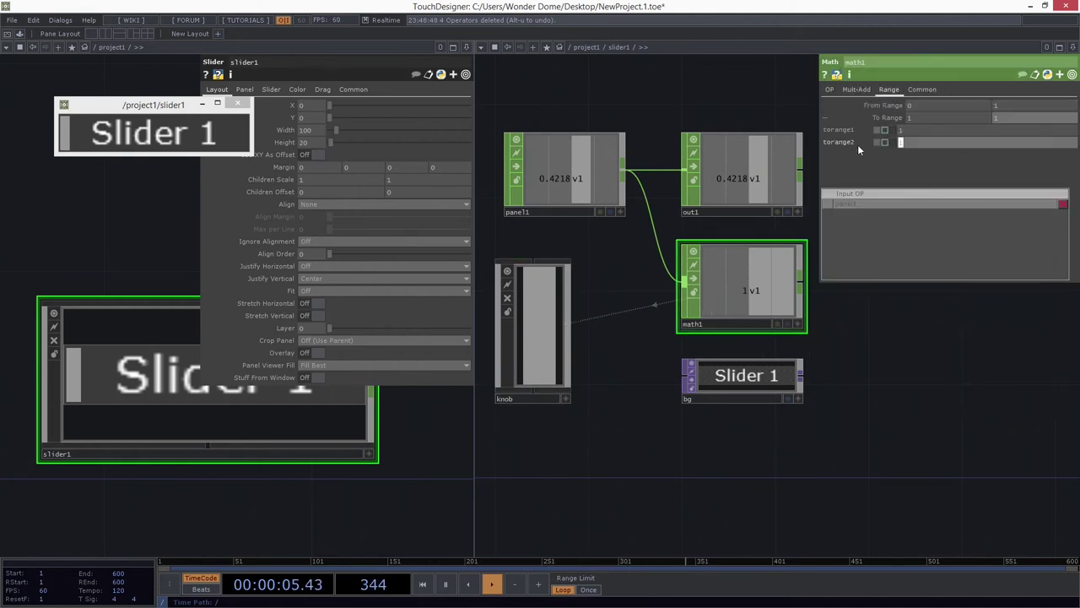
type("o")
type("p")
type(".parent().par")
type(".")
type("w")
key("Return")
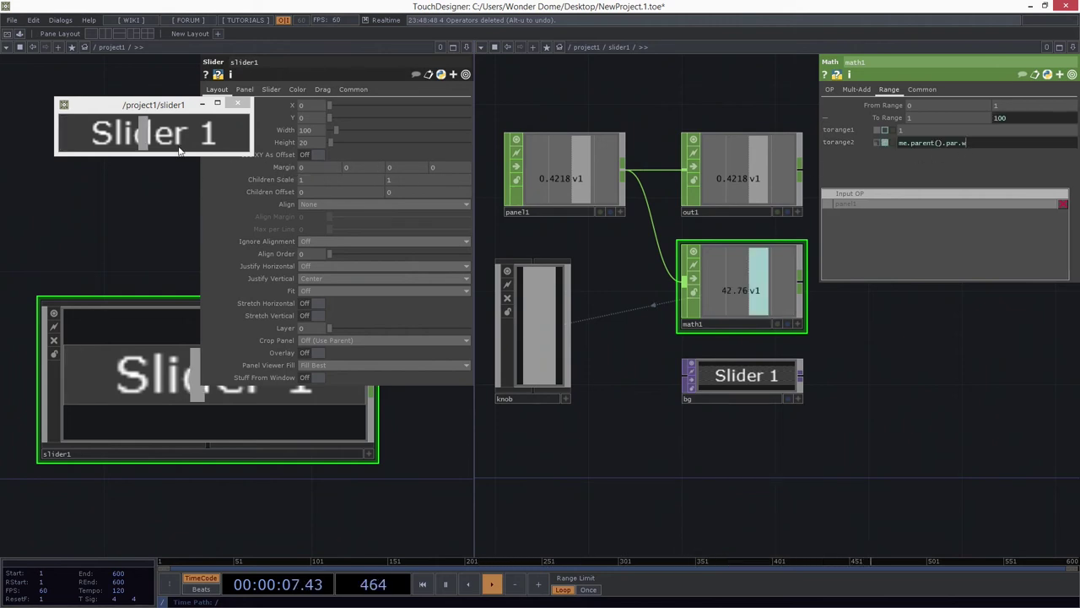
left_click_drag(139, 148, 239, 143)
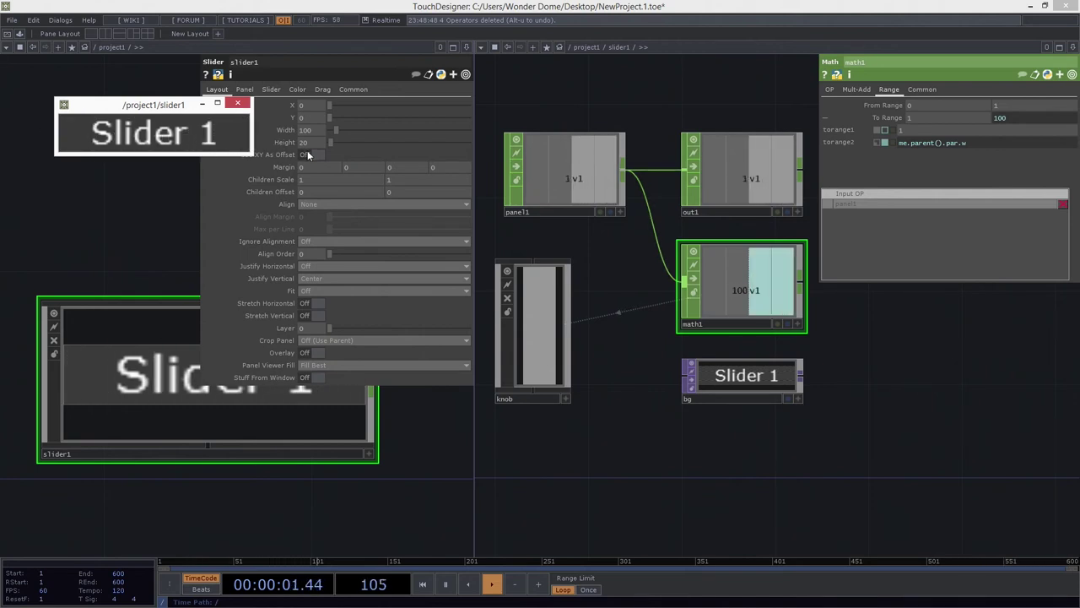
left_click(212, 139)
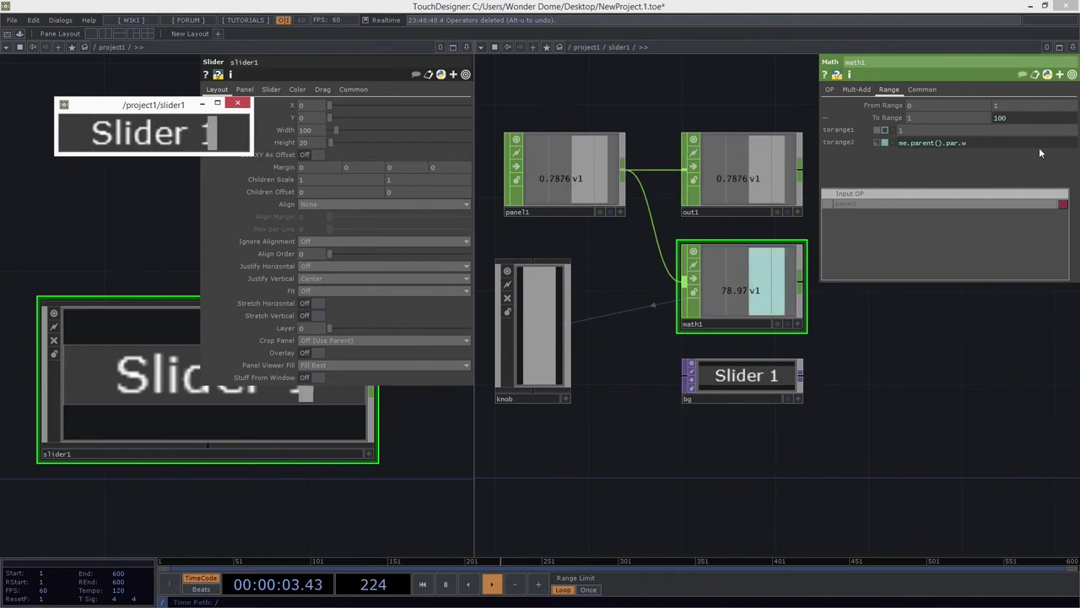
Step: Extend math1's torange2 expression to me.parent().par.w - op('knob').par.w
left_click(1014, 143)
type("- op(o")
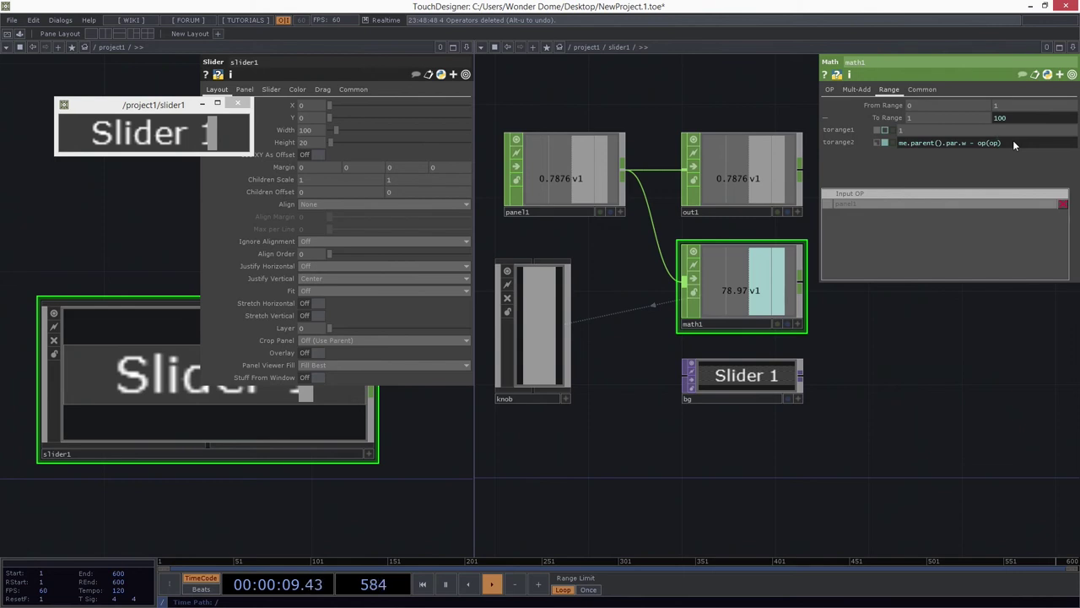
key("BackSpace")
type(".par.w")
key("Return")
Step: Review the knob's layout parameters, return to math1, and move the slider to its high end to check the knob's placement
left_click(553, 320)
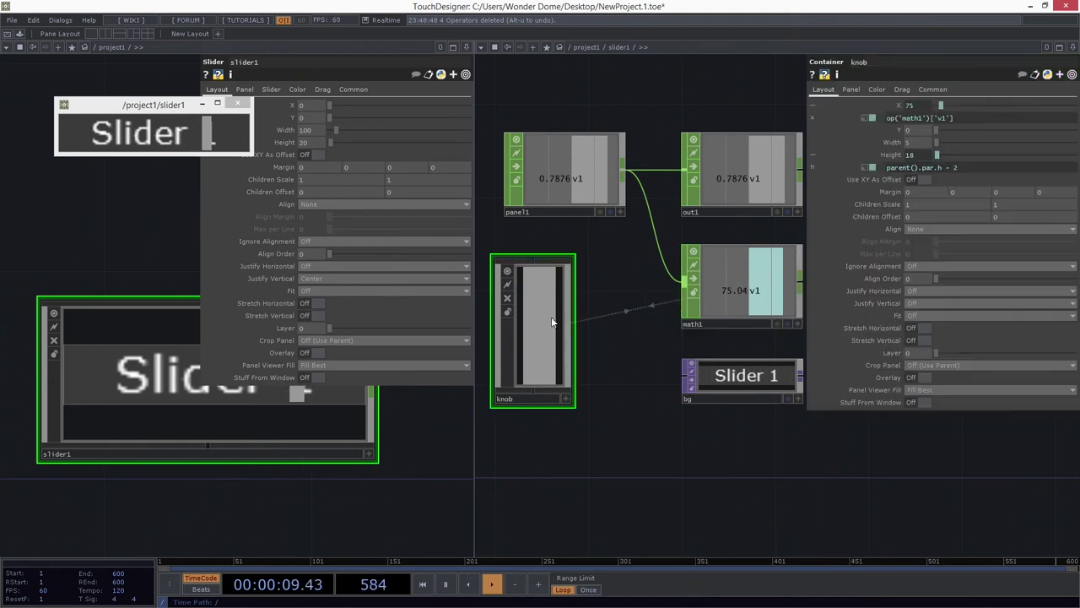
left_click(798, 253)
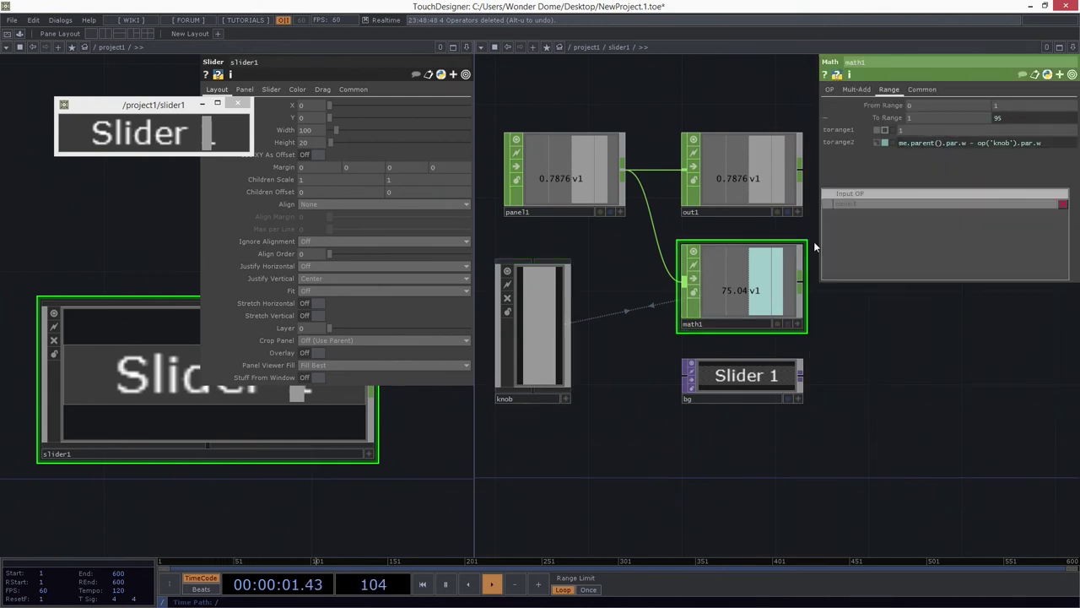
left_click_drag(245, 135, 265, 152)
left_click(827, 261)
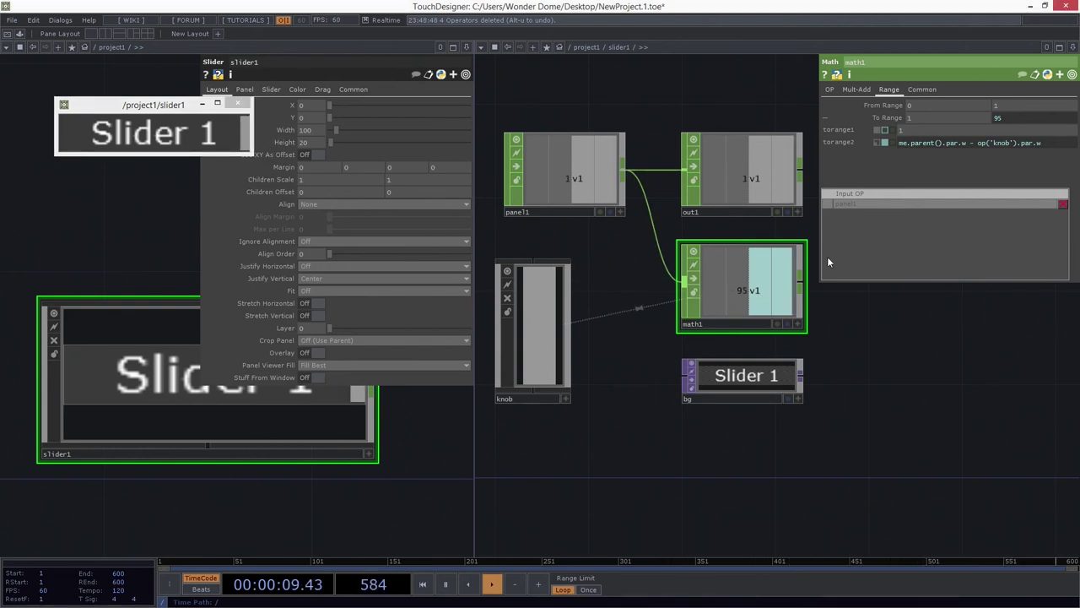
Step: Change math1's torange2 expression to me.parent().par.w - (op('knob').par.w - 1) and test the slider's high end
left_click(979, 145)
type("(")
left_click(1062, 145)
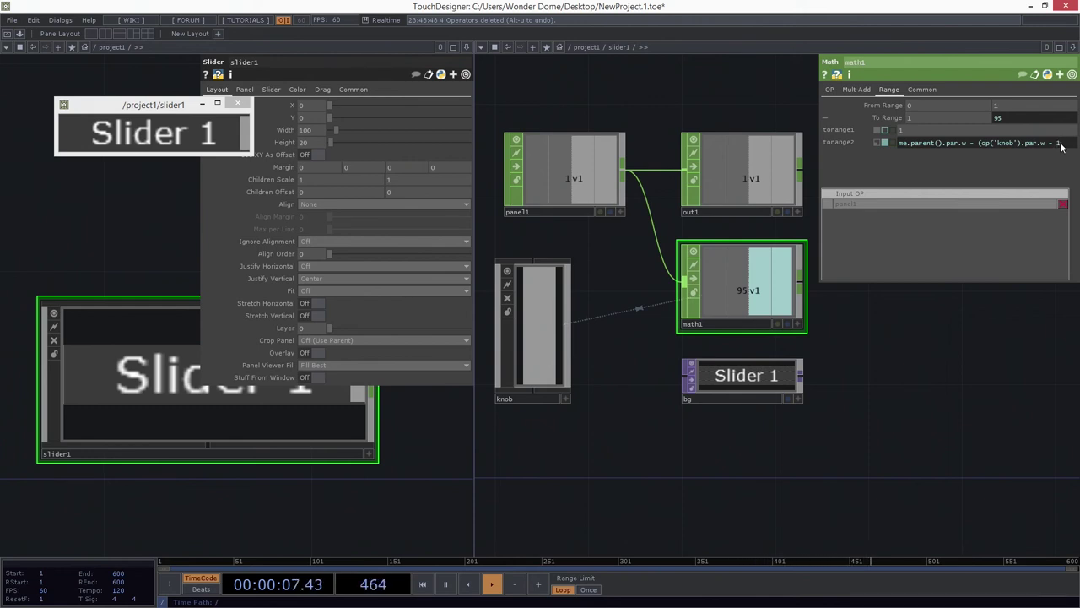
type(")")
key("Return")
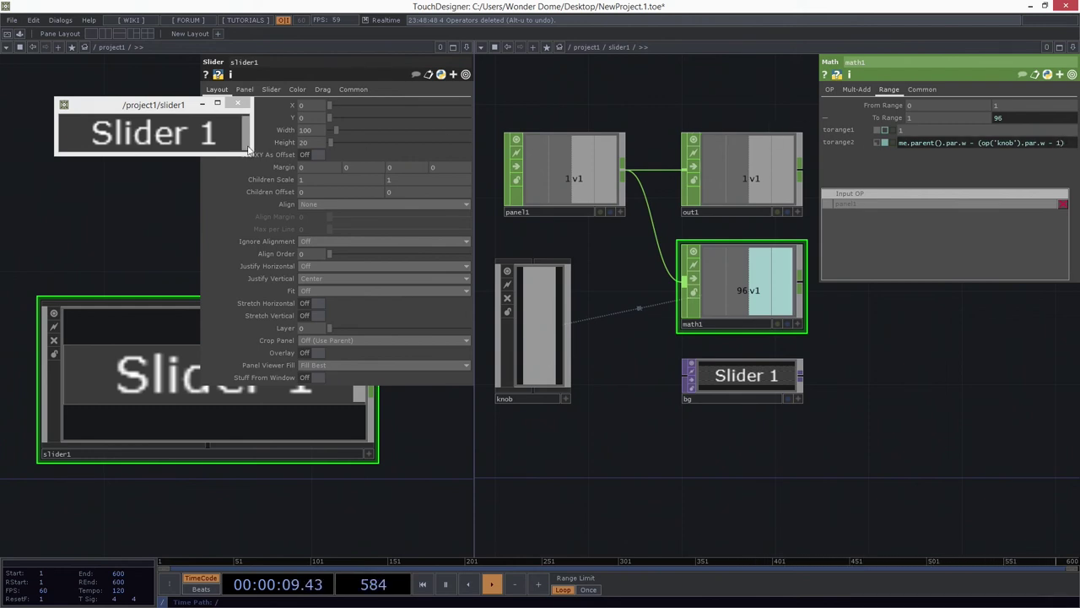
left_click_drag(247, 149, 267, 173)
Step: Correct the inner operator so math1's torange2 expression reads me.parent().par.w - (op('knob').par.w + 1)
left_click(1053, 148)
key("BackSpace")
type("+")
key("Return")
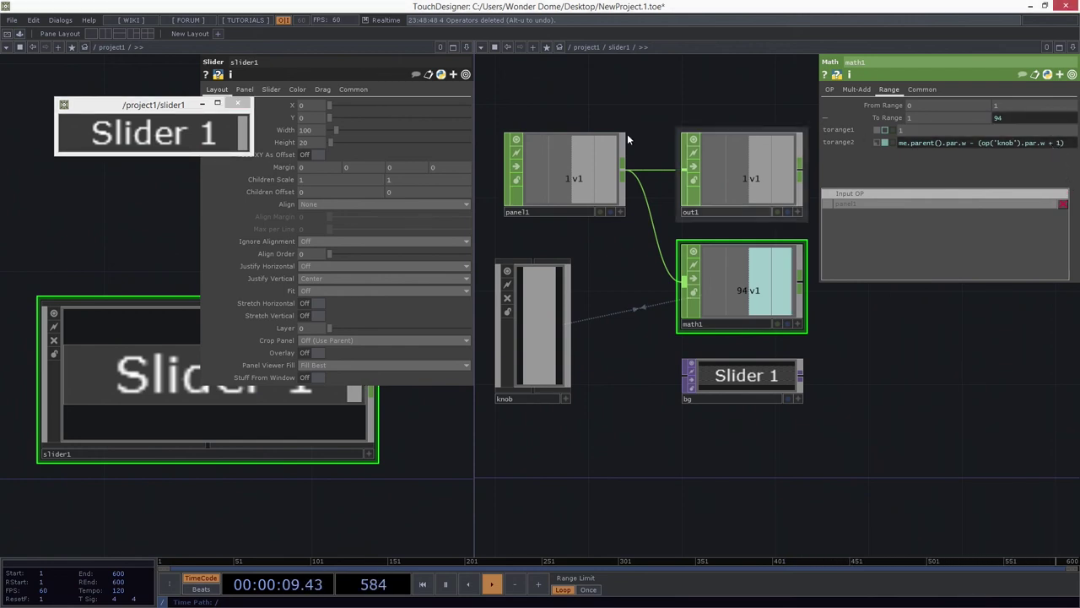
Step: Move the slider to its high and low ends to check the knob's margins, leaving it at about 0.51
left_click(239, 152)
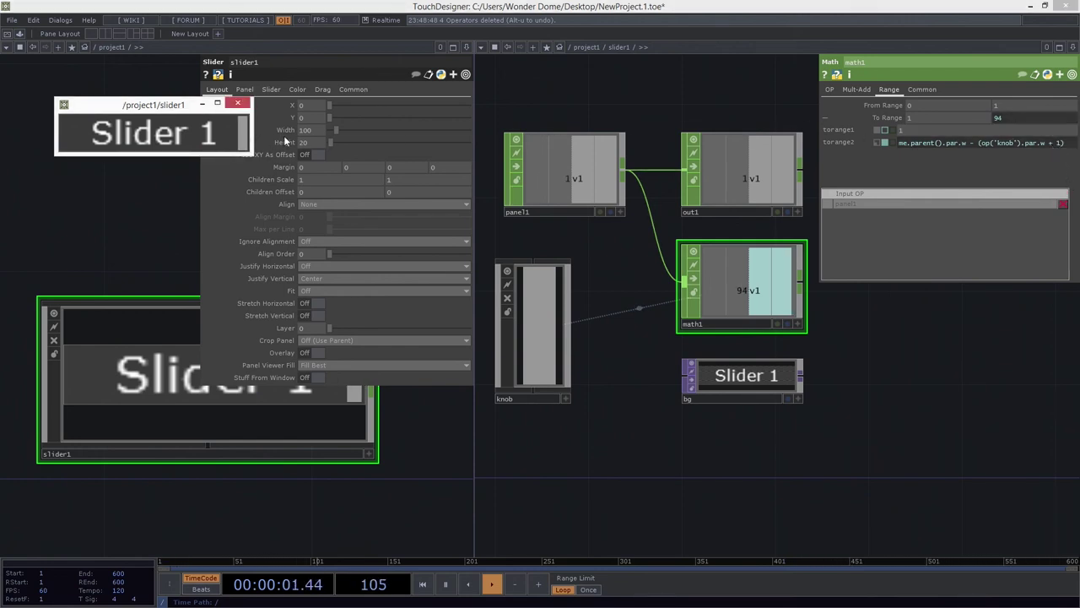
left_click_drag(240, 139, 149, 150)
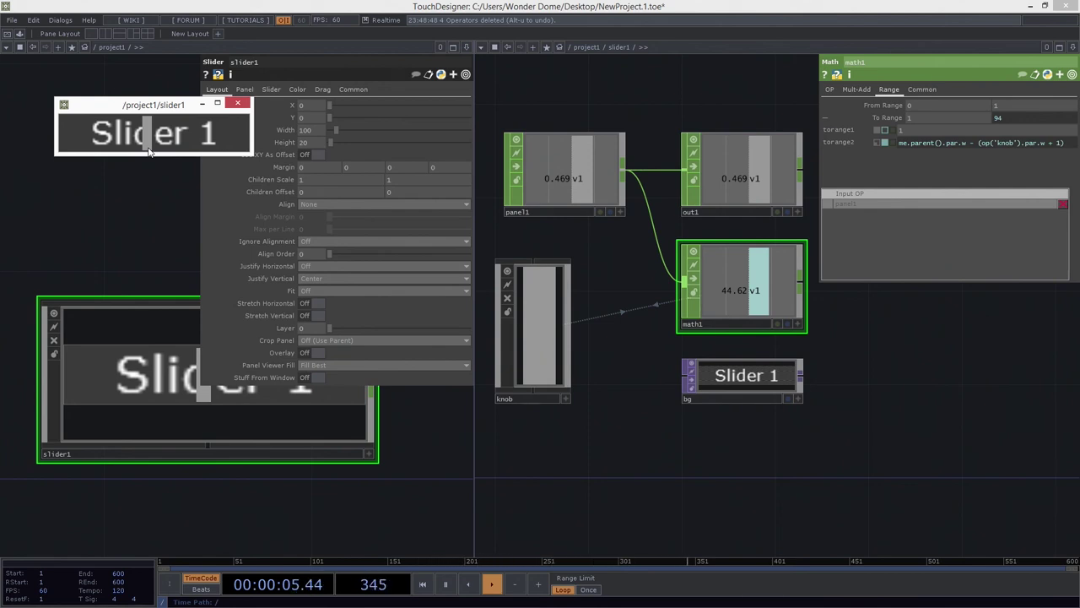
left_click_drag(142, 136, 36, 143)
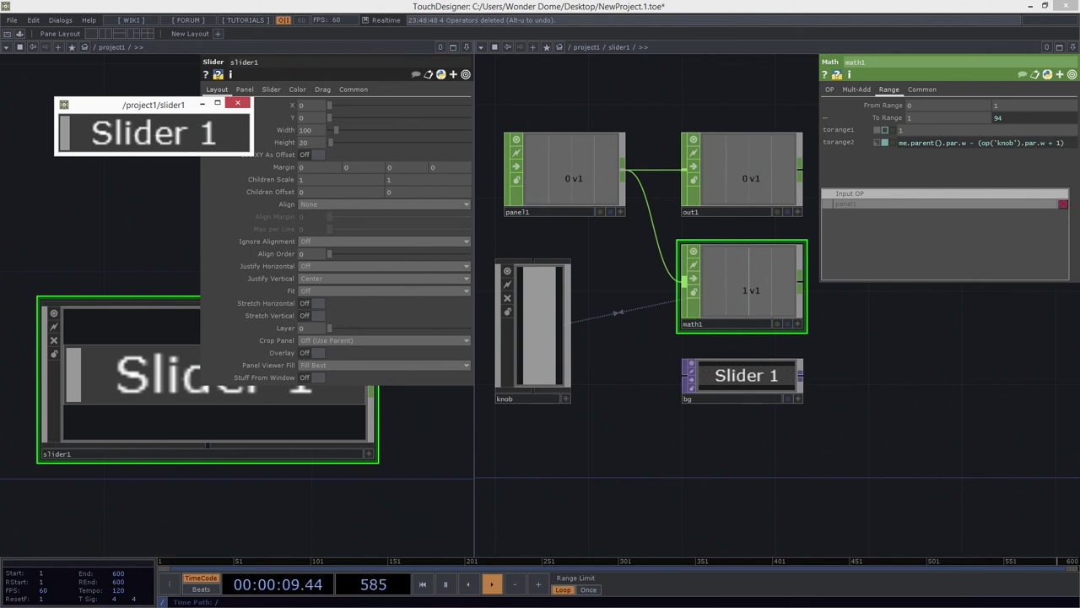
left_click_drag(101, 148, 154, 150)
left_click_drag(169, 195, 174, 200)
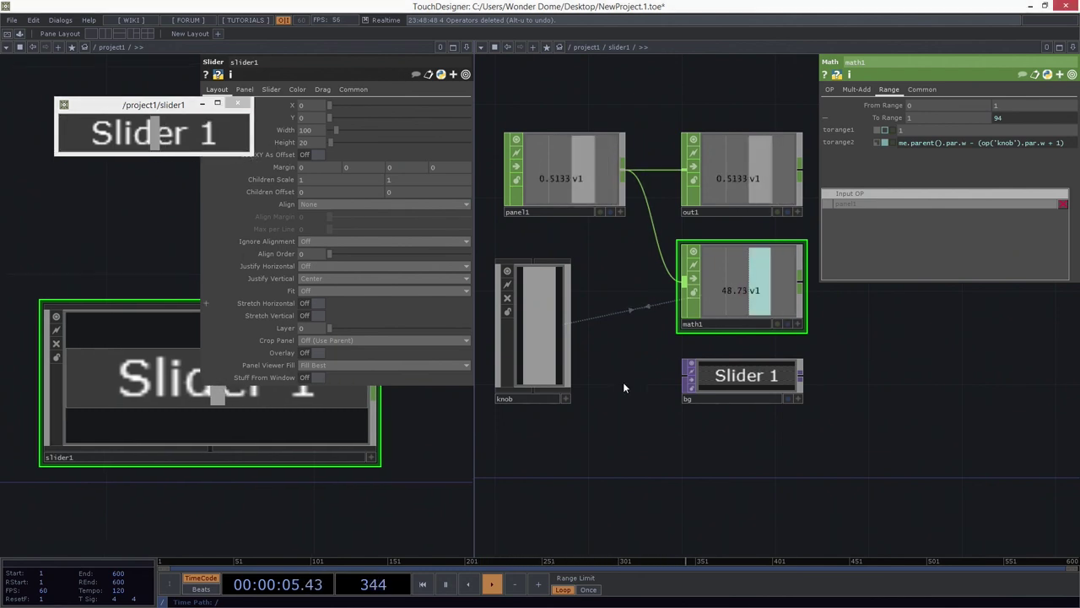
Step: Add a Table DAT inside slider1, placed directly beneath the bg Text TOP
left_click_drag(612, 365, 629, 330)
scroll(629, 330, "down", 5)
key("p")
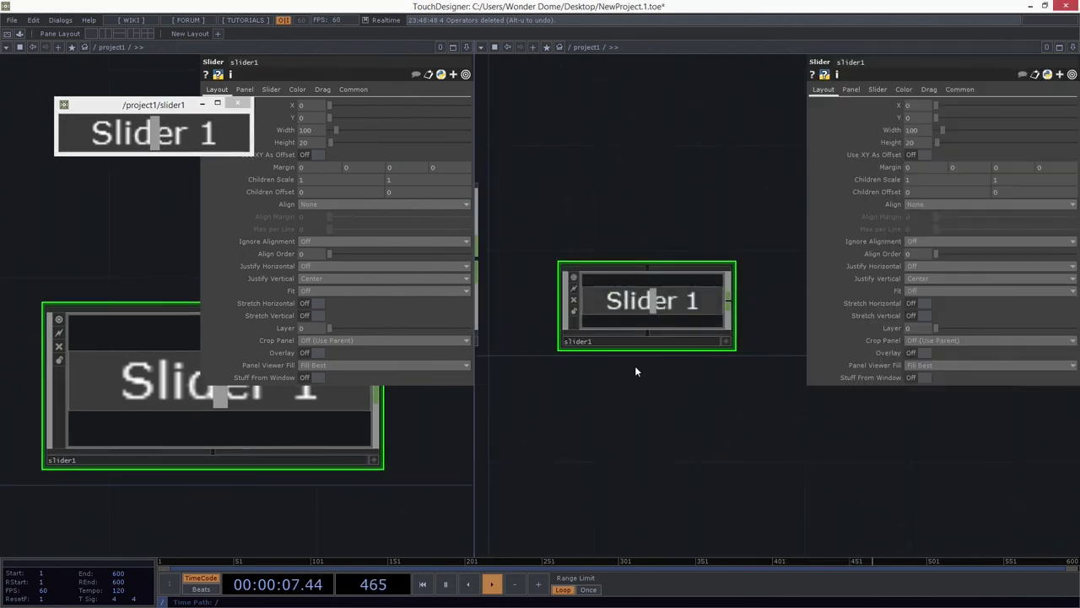
scroll(641, 332, "up", 6)
scroll(643, 297, "up", 2)
left_click_drag(815, 379, 776, 338)
key("Tab")
left_click(741, 352)
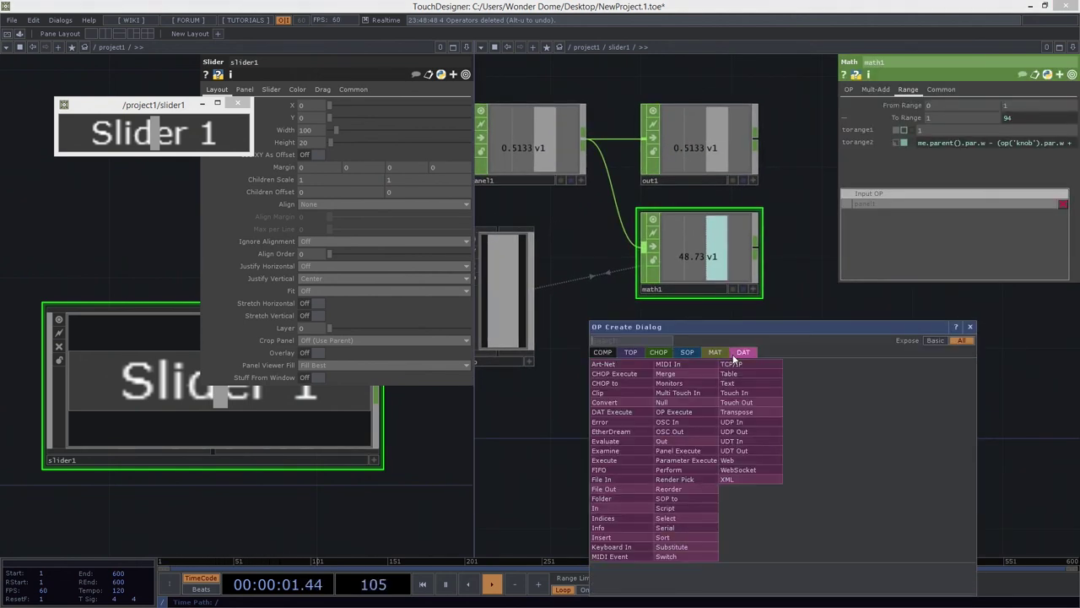
type("tab")
left_click(730, 373)
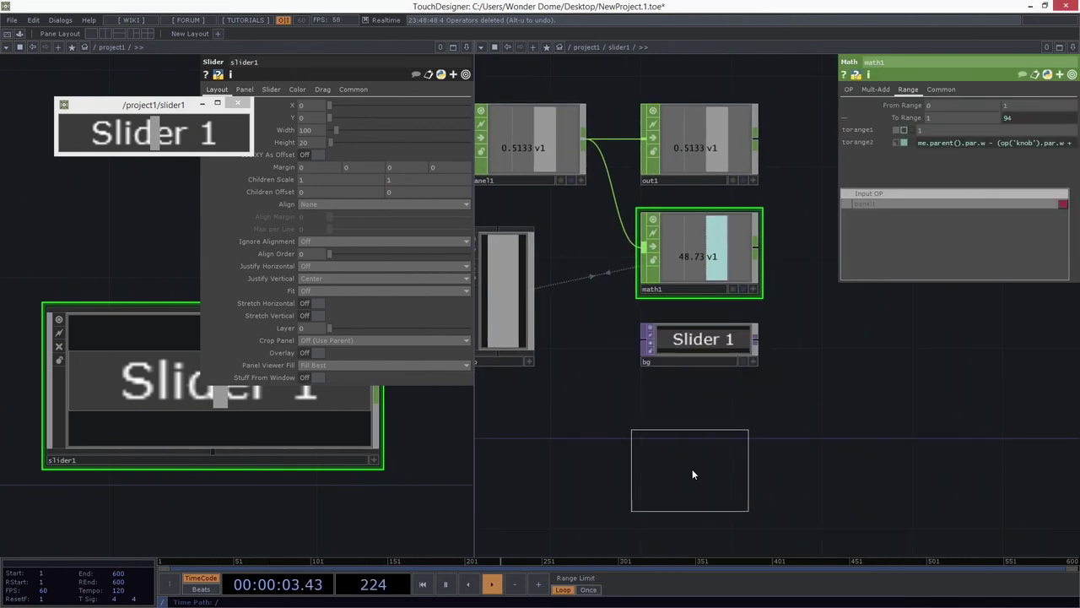
left_click(708, 417)
left_click_drag(718, 402, 717, 411)
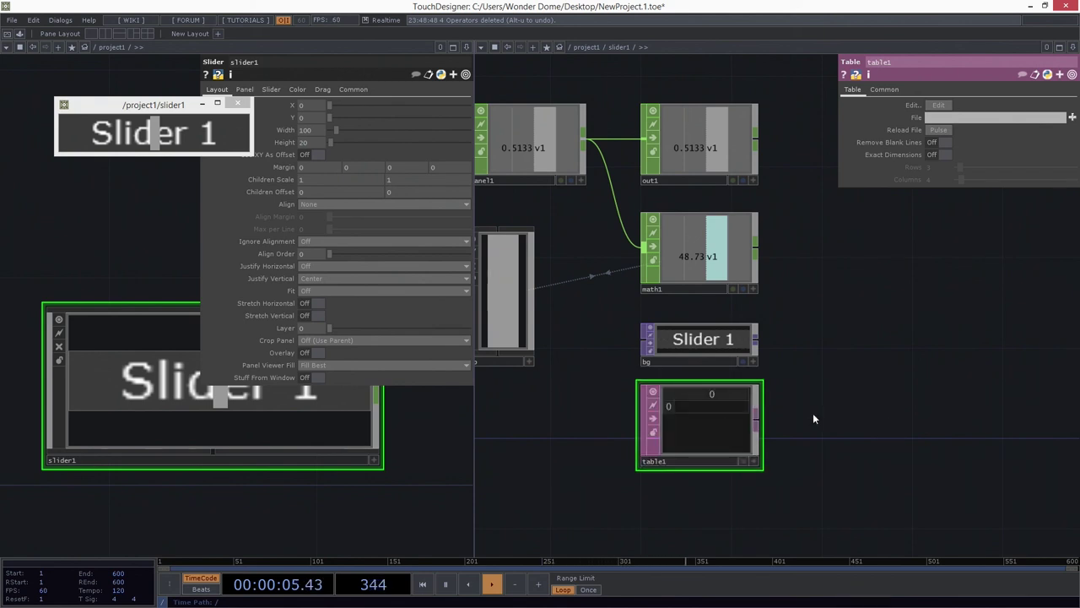
Step: Make the new table's contents editable and enter "Slider 1" in its first cell
key("a")
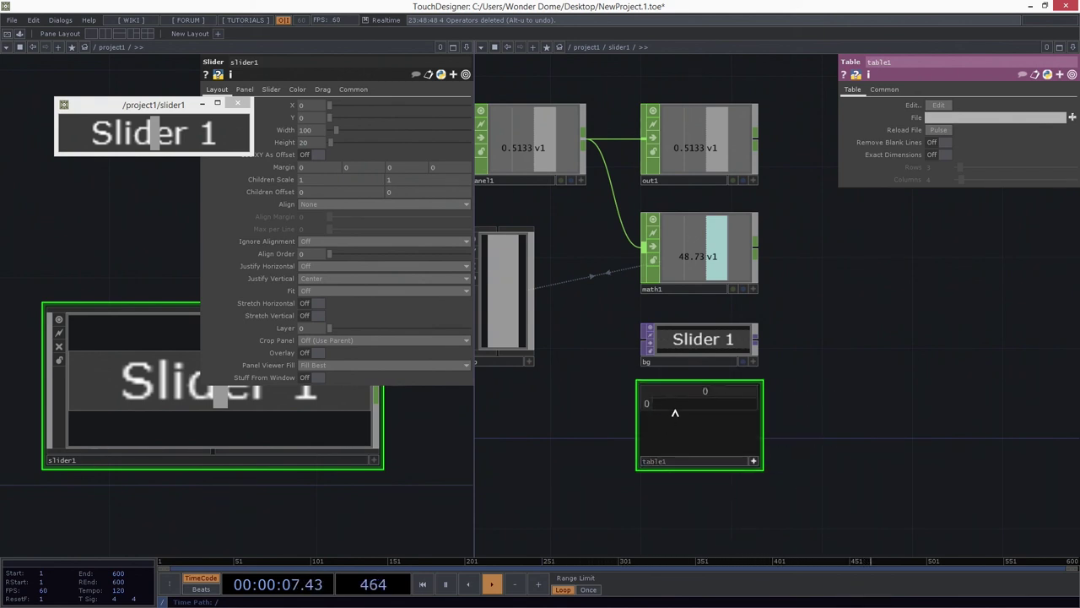
left_click(676, 409)
type("Slider1")
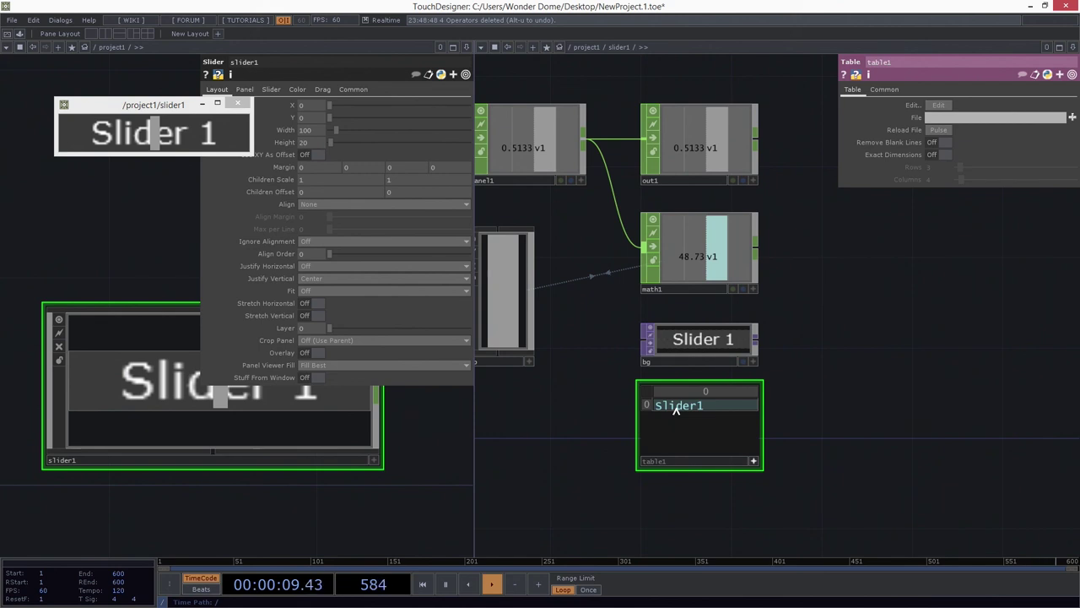
key("BackSpace")
type("1")
left_click(753, 461)
Step: Set bg's DAT parameter to table1 and clear its own Text value so the label comes only from the table
scroll(787, 415, "up", 2)
left_click(658, 319)
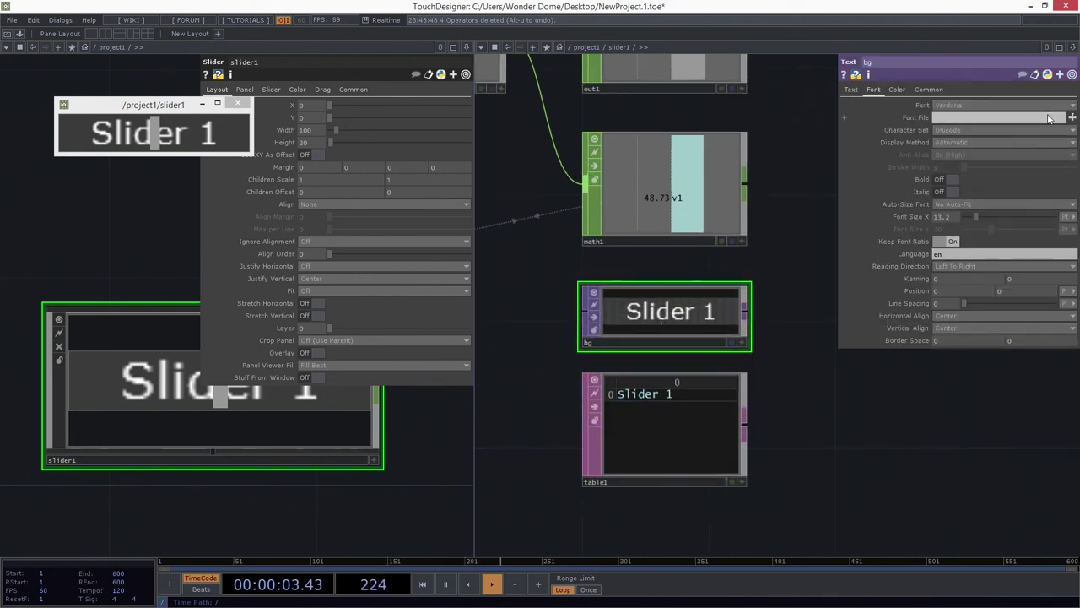
left_click(852, 89)
left_click_drag(640, 424, 958, 118)
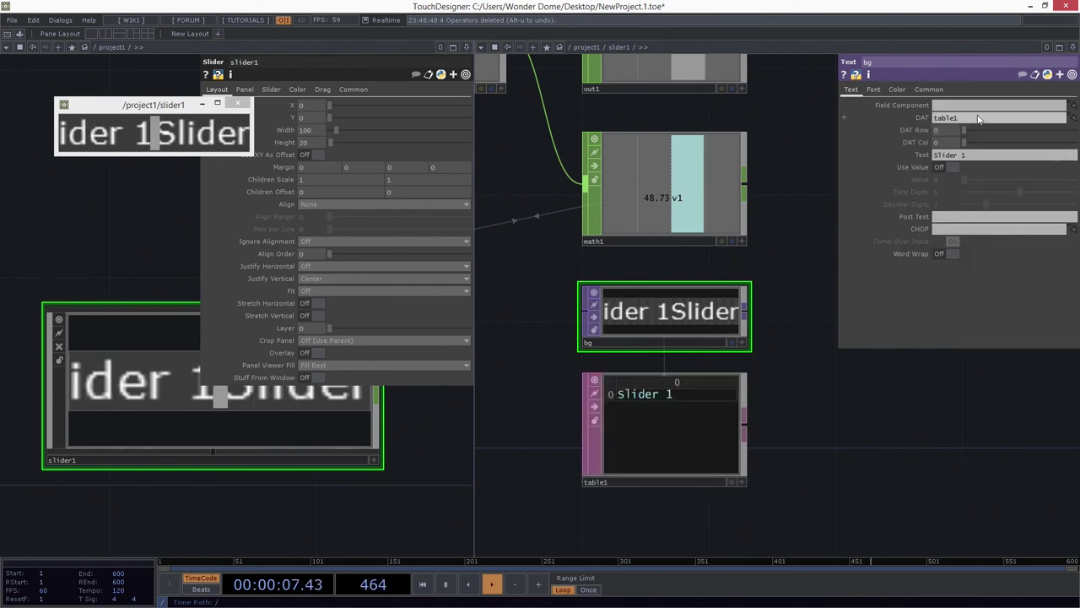
left_click_drag(986, 156, 797, 156)
key("BackSpace")
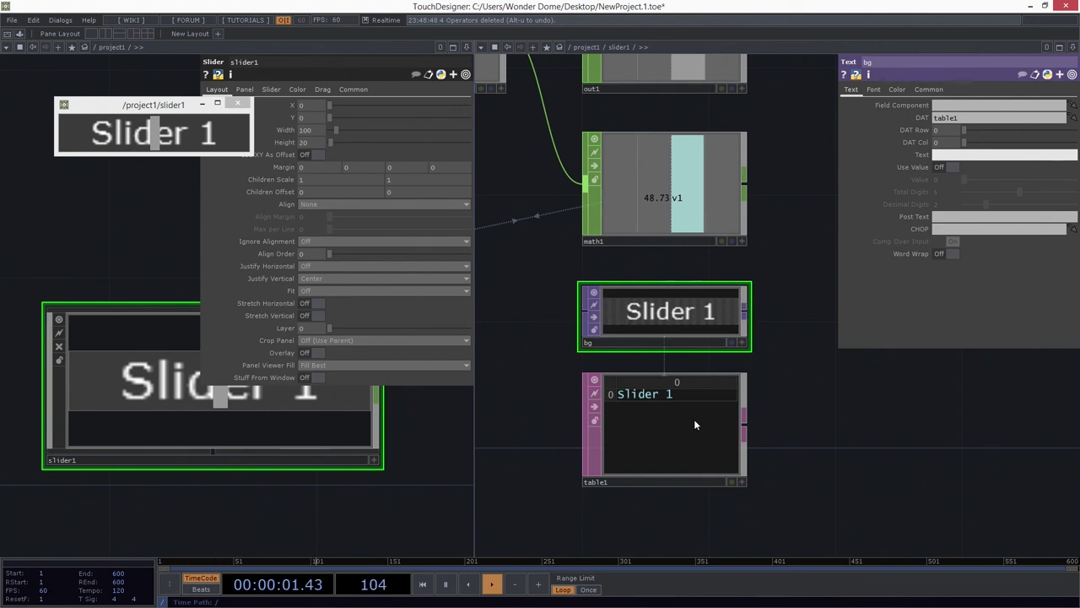
Step: Rename the Table DAT beneath bg to label
scroll(736, 417, "up", 2)
left_click_drag(735, 417, 797, 311)
scroll(796, 312, "down", 2)
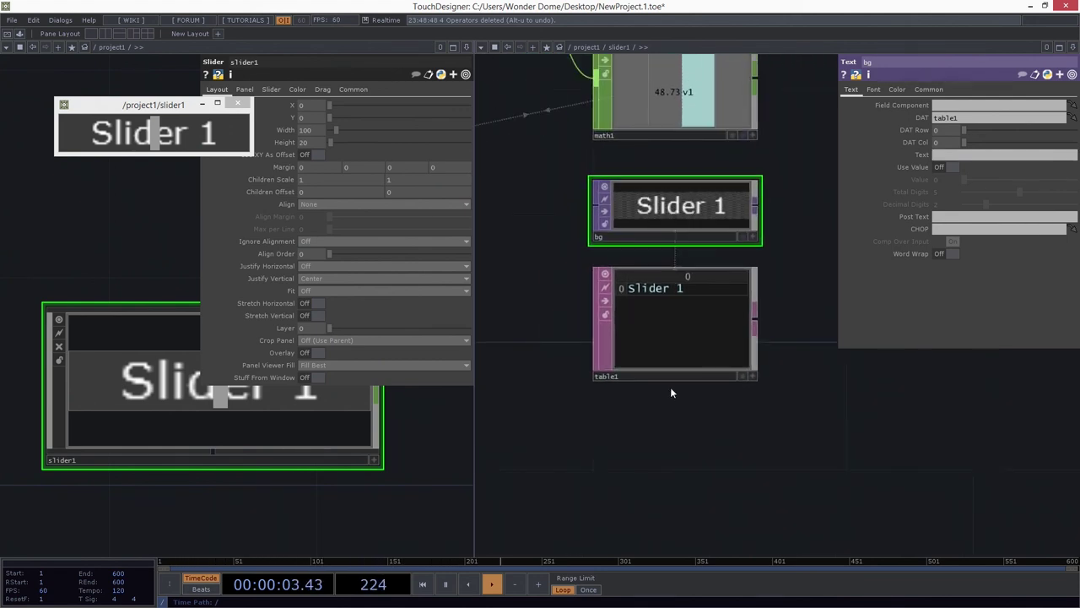
type("label")
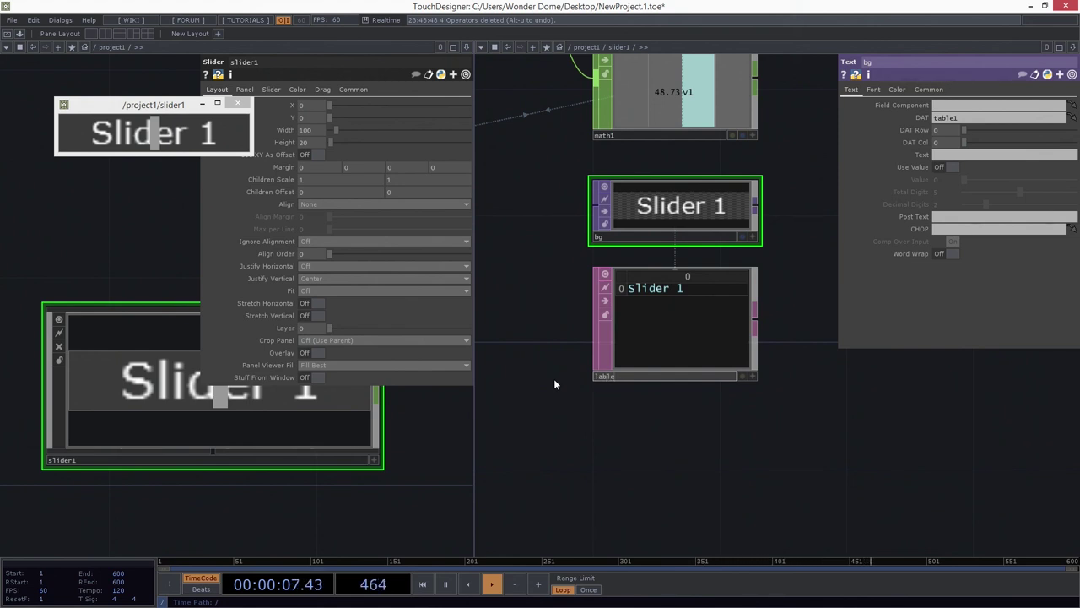
key("Return")
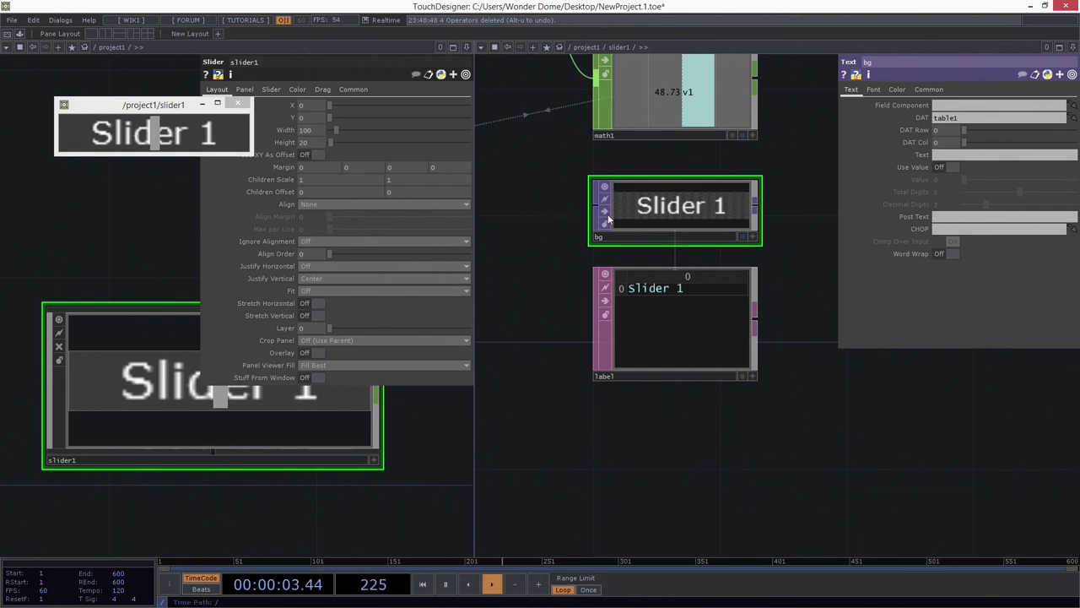
left_click_drag(150, 100, 140, 117)
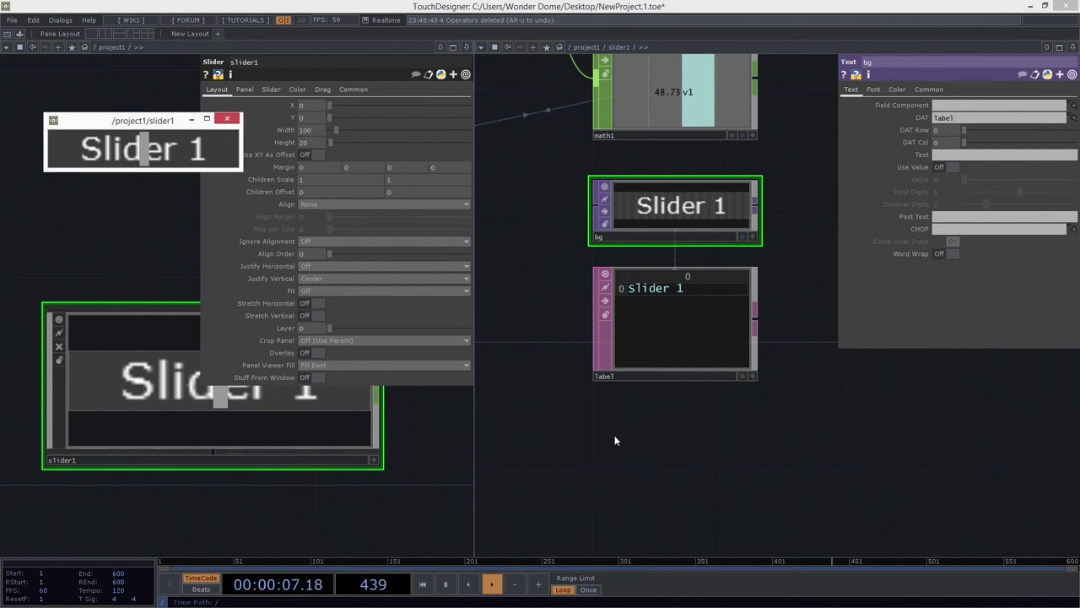
left_click_drag(614, 440, 632, 473)
scroll(663, 354, "up", 1)
scroll(671, 371, "down", 3)
left_click_drag(610, 376, 596, 429)
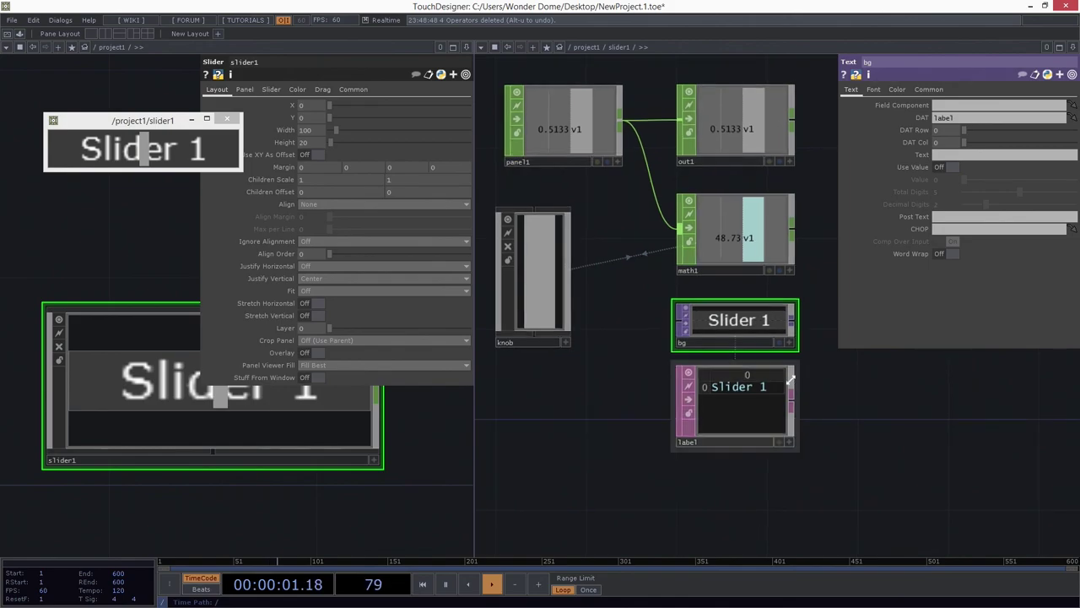